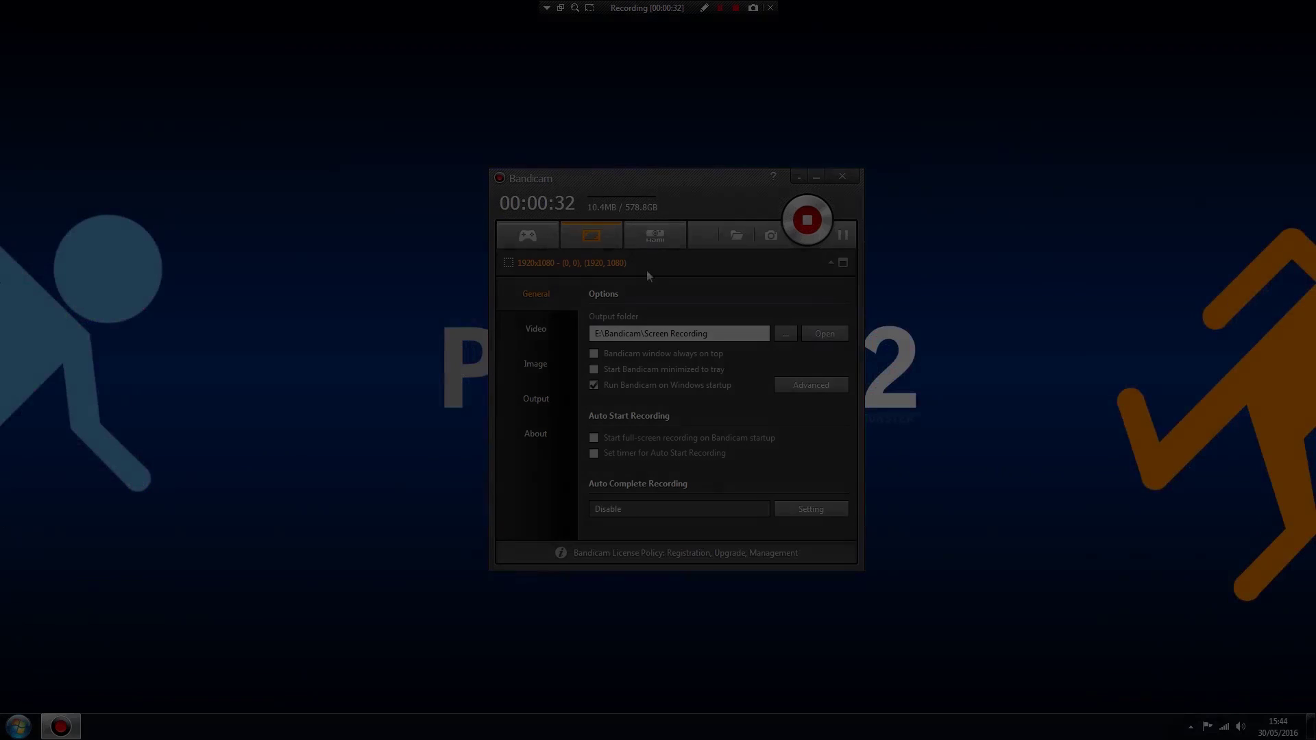
# Open the video format settings and set the size to Full Size and the frame rate to 60 FPS
pyautogui.click(544, 335)
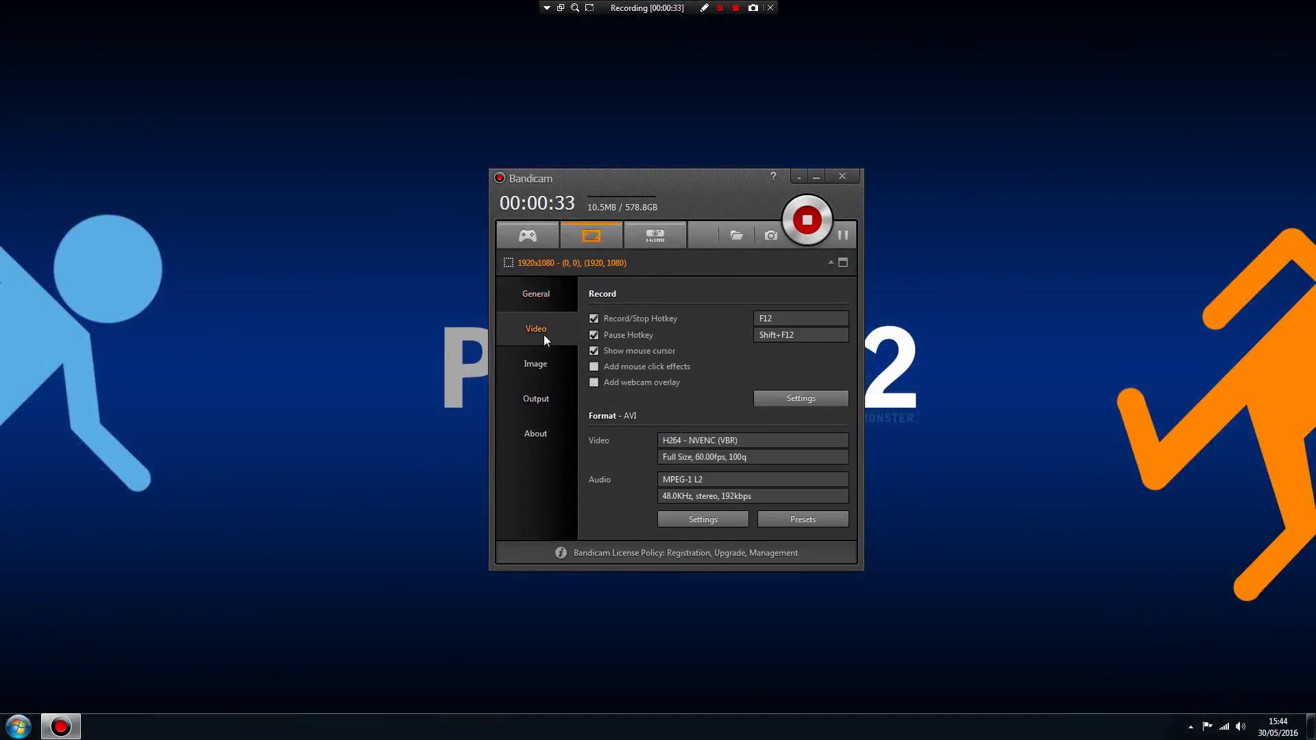
pyautogui.click(701, 520)
pyautogui.moveTo(717, 218); pyautogui.dragTo(699, 171)
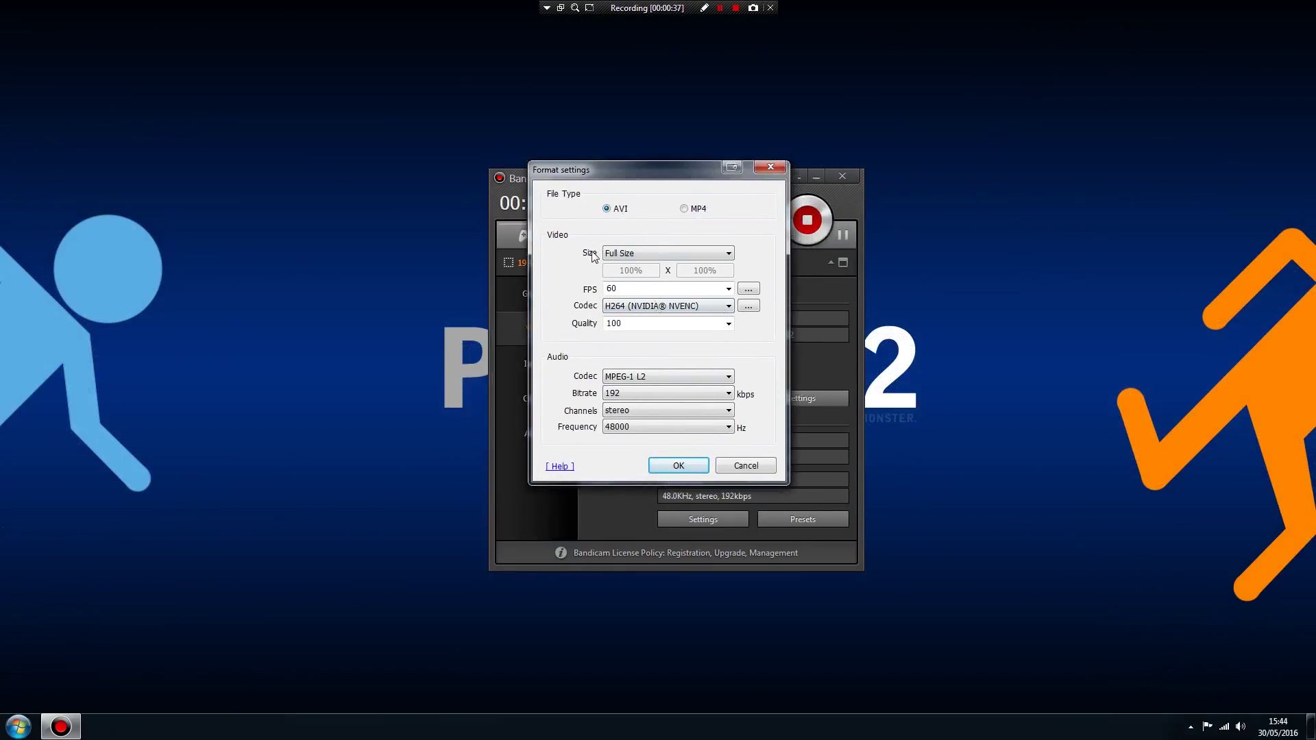
pyautogui.click(638, 253)
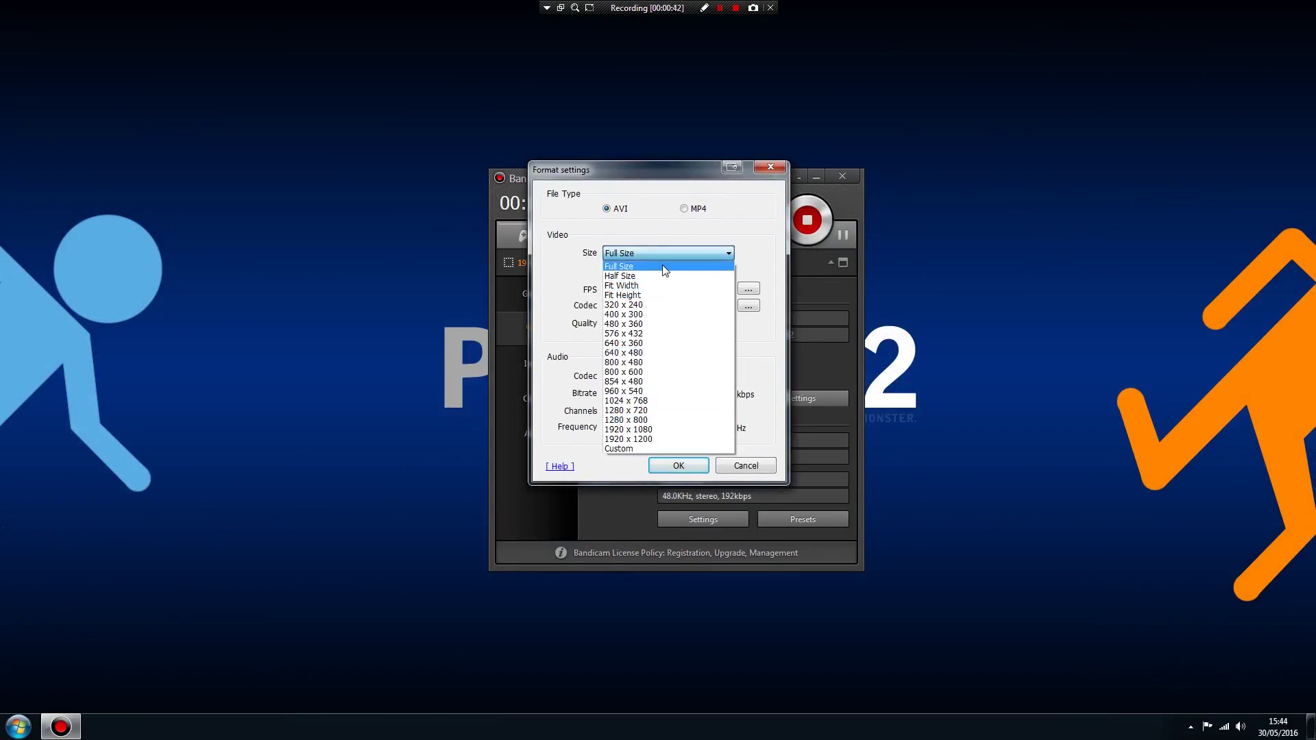
pyautogui.click(662, 266)
pyautogui.click(729, 289)
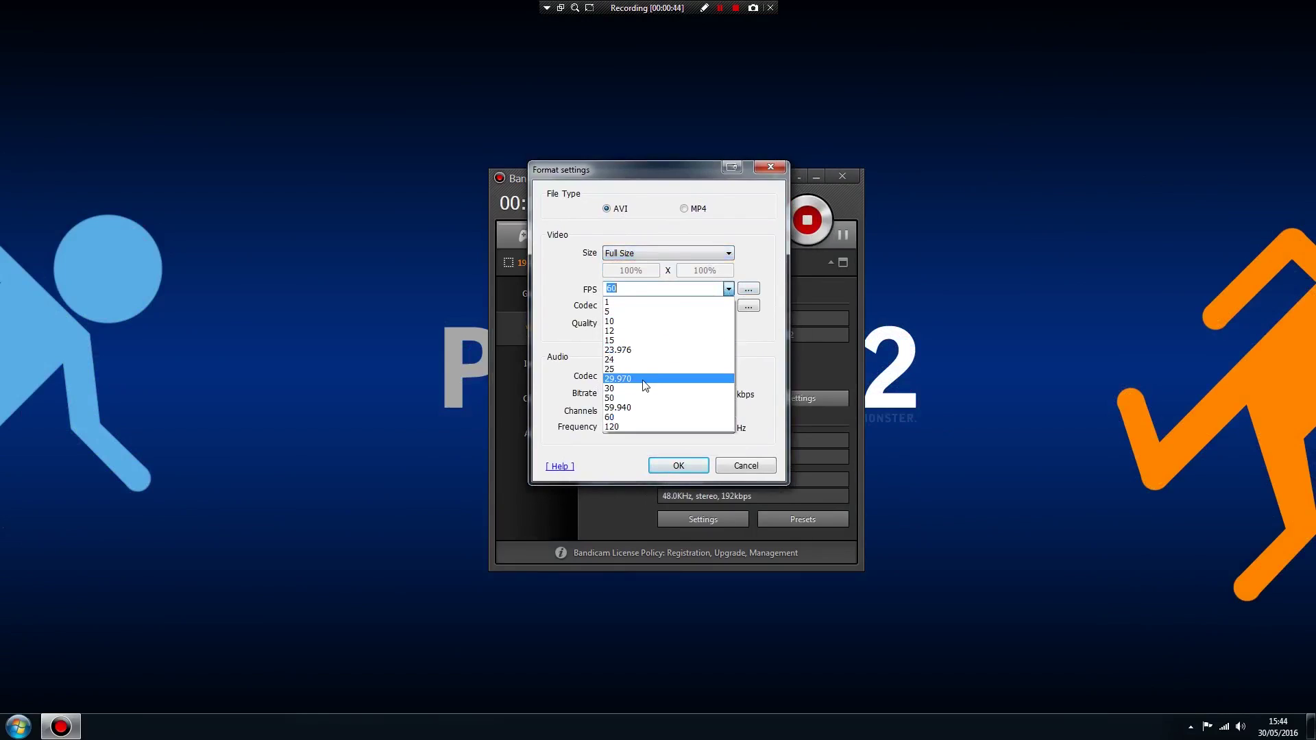
pyautogui.click(643, 418)
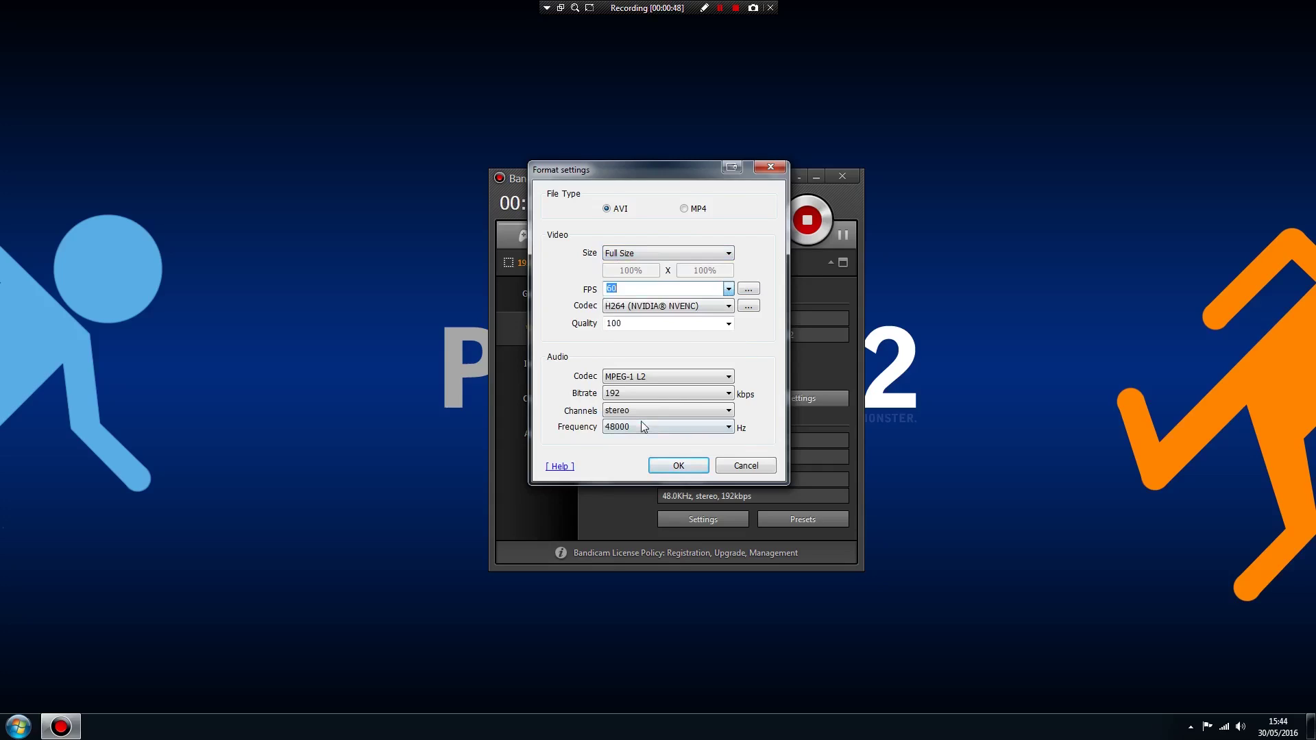
# Choose the H264 (NVIDIA NVENC) video codec with a quality of 100
pyautogui.click(688, 306)
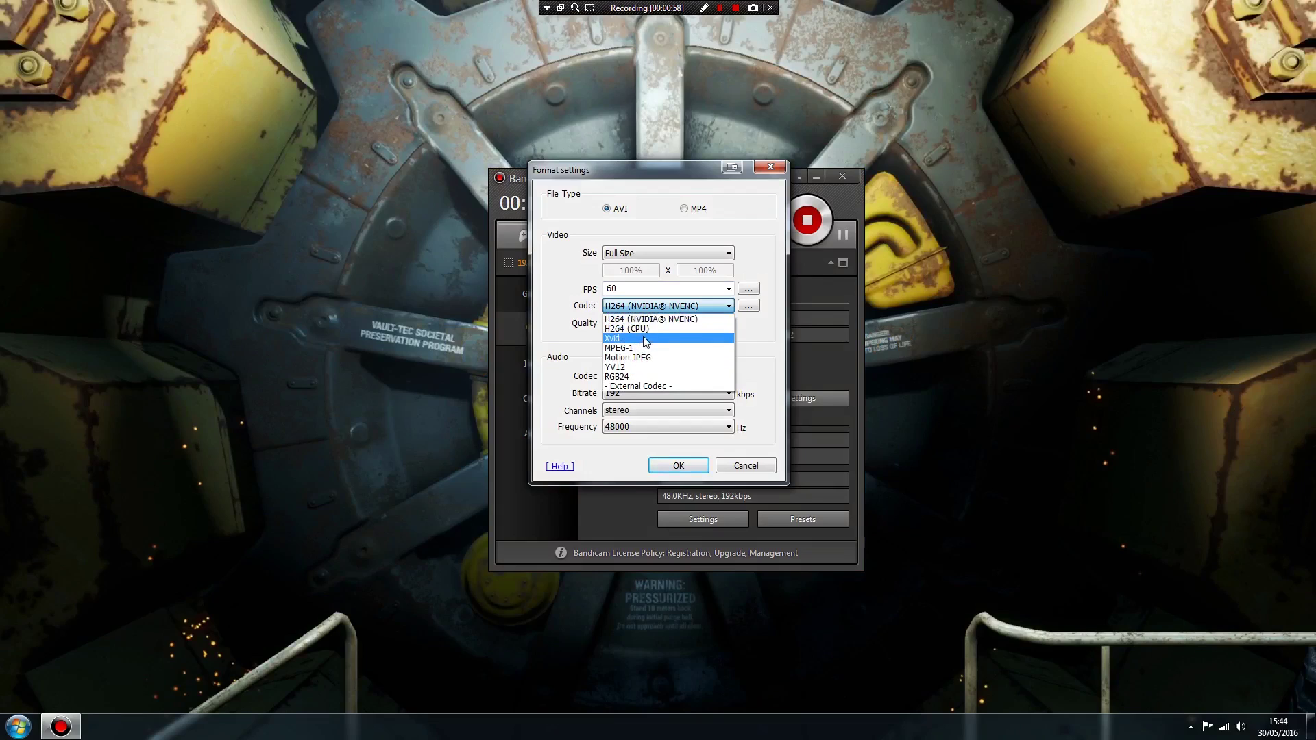
pyautogui.click(686, 308)
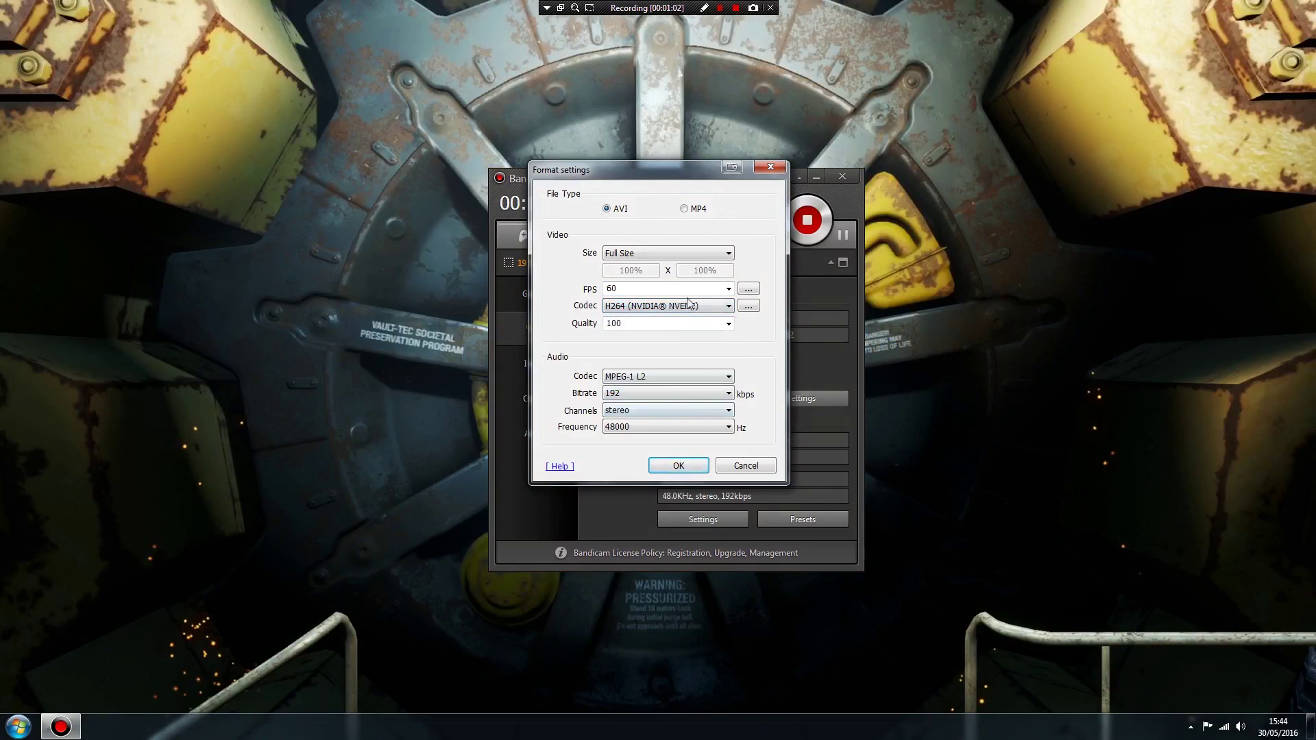
pyautogui.click(725, 326)
pyautogui.click(626, 424)
# Set the audio format to the MPEG-1 L2 codec with stereo channels and a 48000 Hz frequency
pyautogui.click(729, 376)
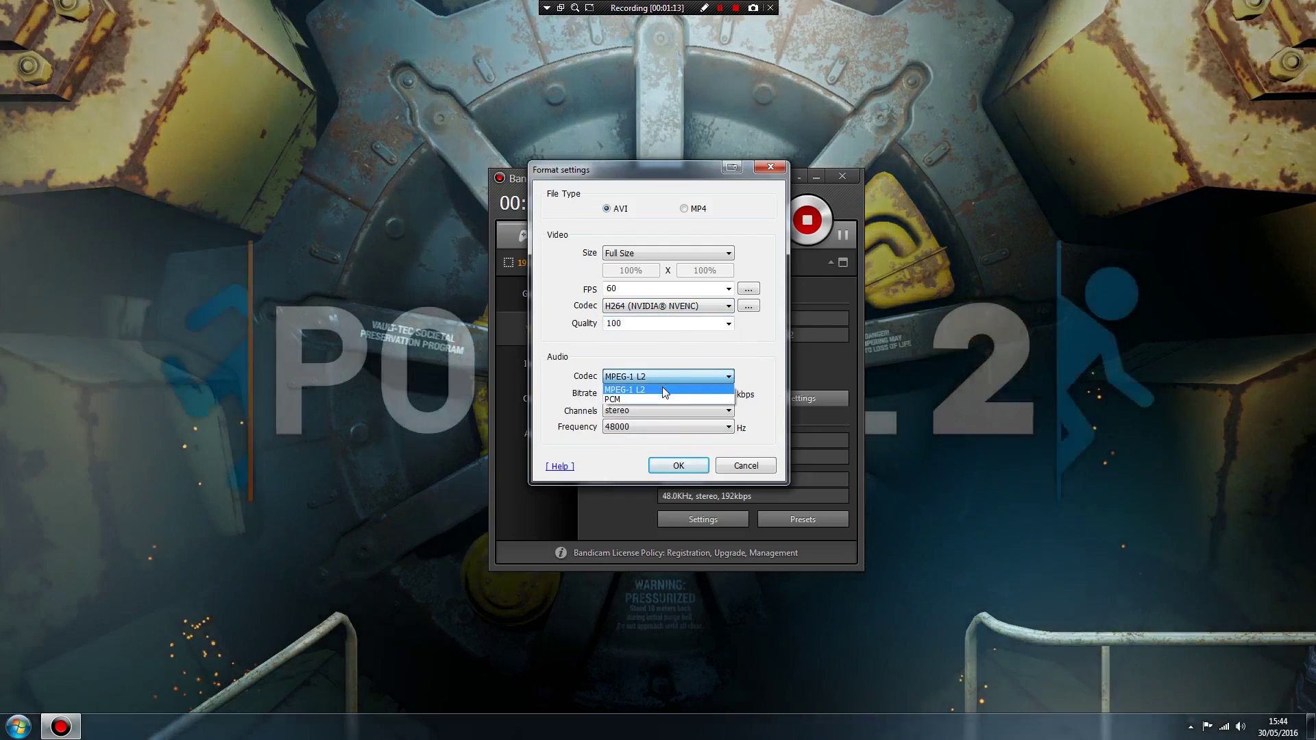
pyautogui.click(663, 390)
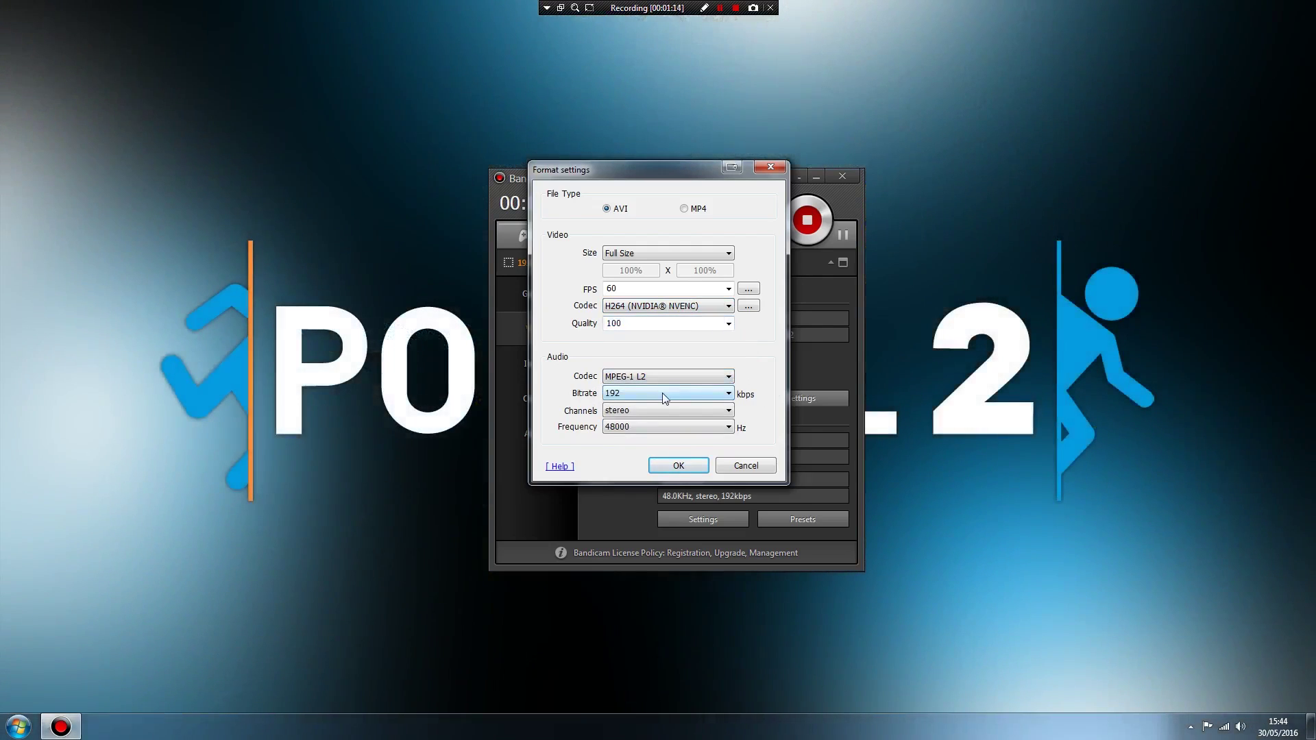
pyautogui.click(662, 377)
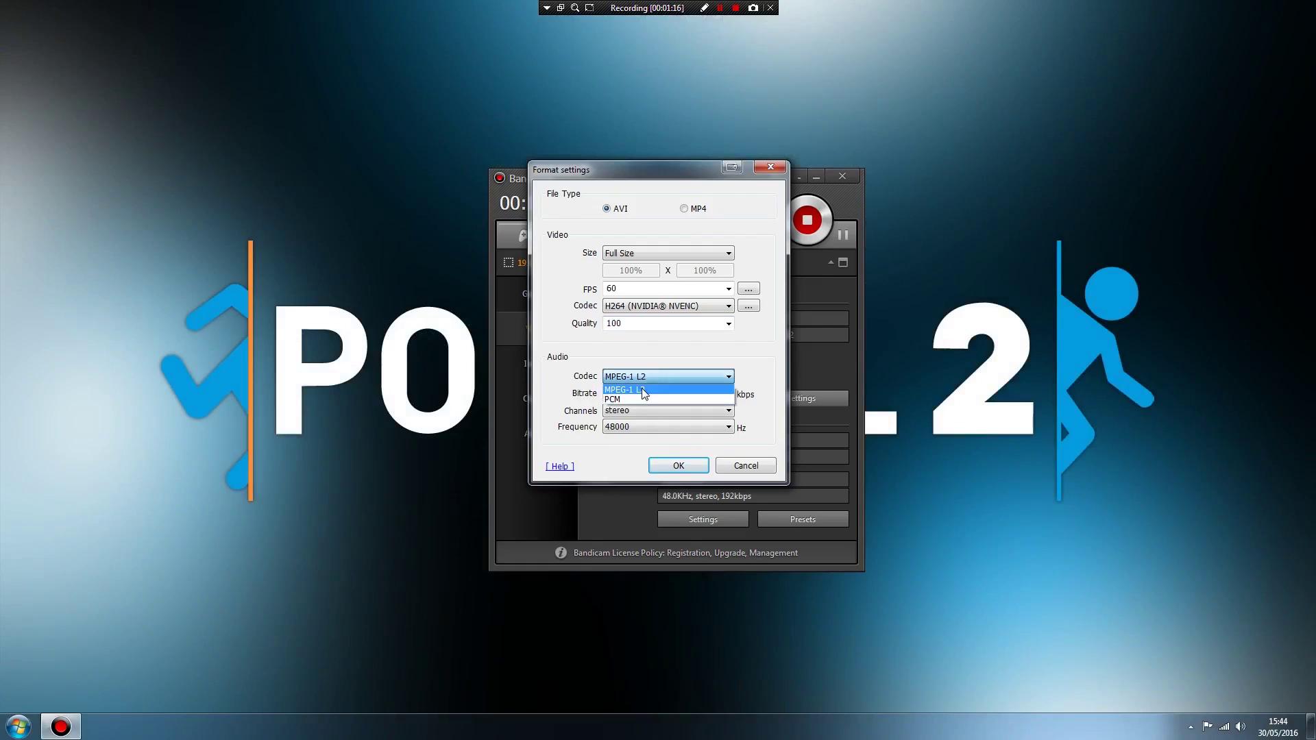
pyautogui.click(644, 390)
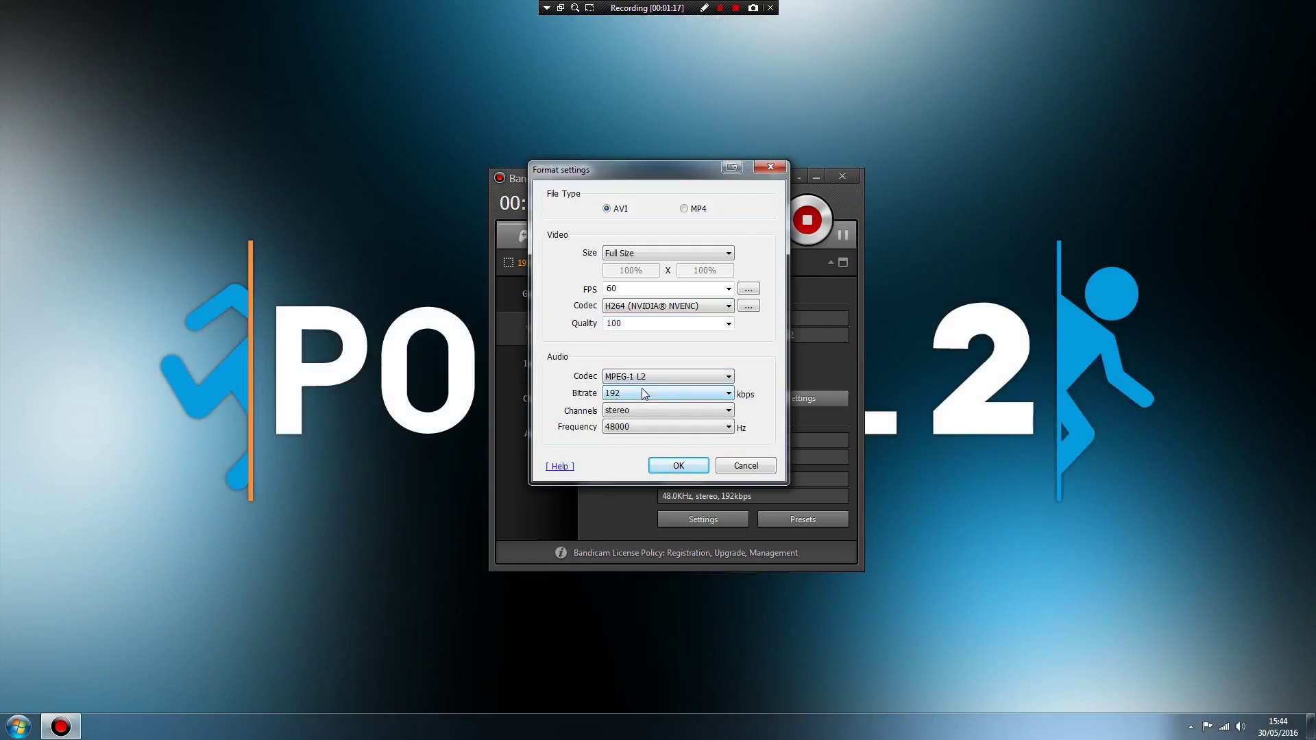
pyautogui.click(702, 411)
pyautogui.click(682, 425)
pyautogui.click(682, 427)
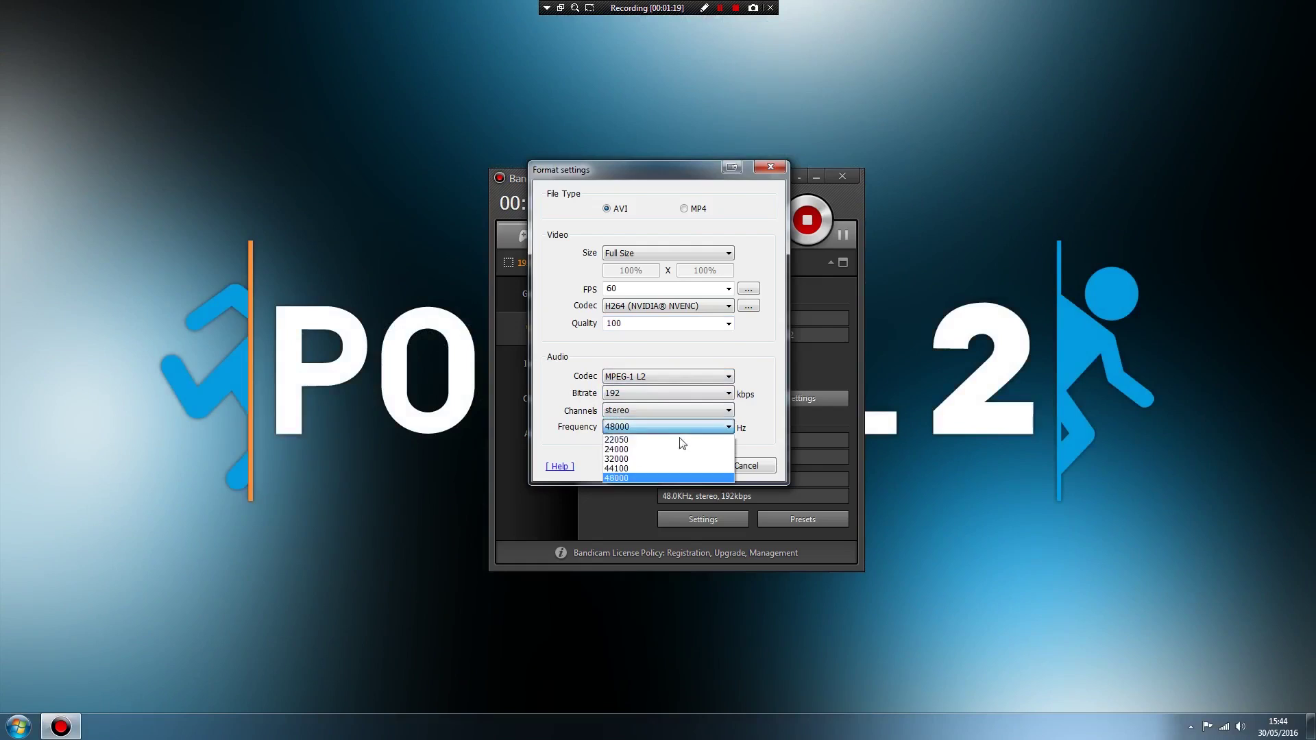
pyautogui.click(667, 478)
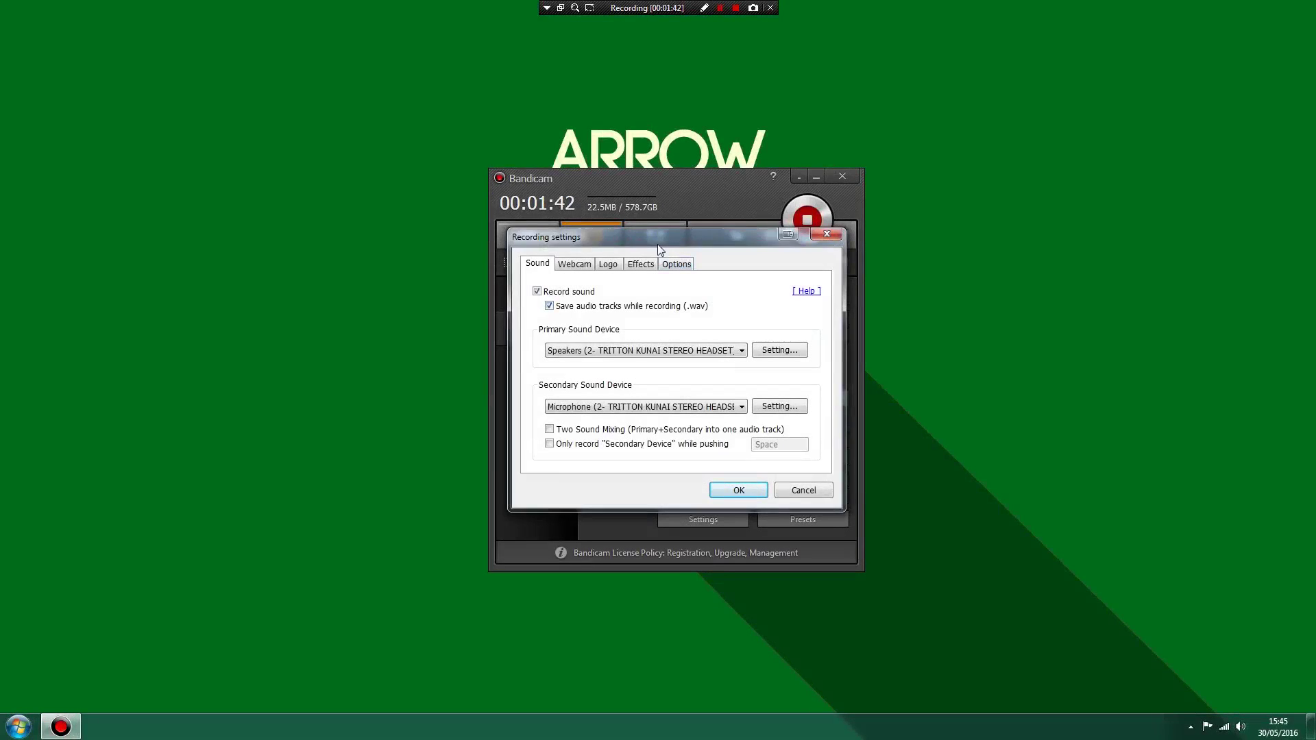
# Close the recording settings and open the recording output folder
pyautogui.moveTo(656, 244); pyautogui.dragTo(638, 213)
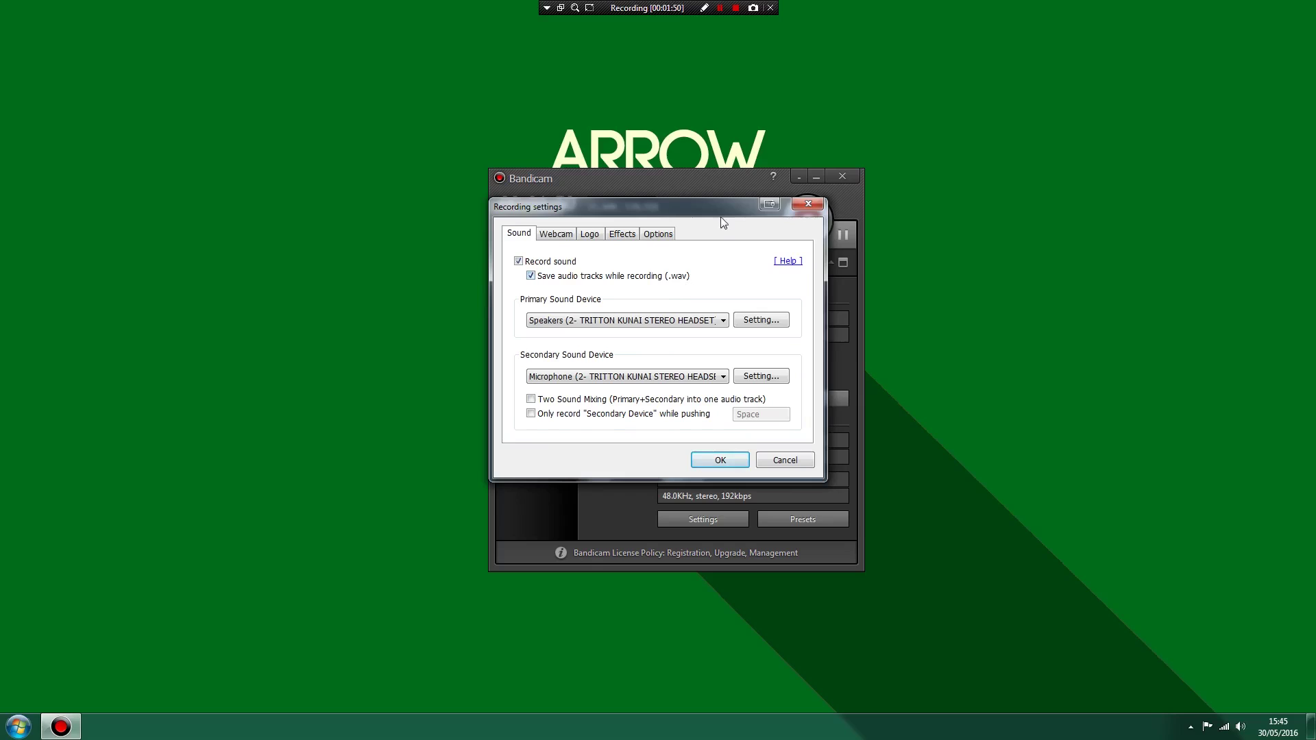
pyautogui.moveTo(716, 212); pyautogui.dragTo(692, 223)
pyautogui.click(668, 476)
pyautogui.click(732, 244)
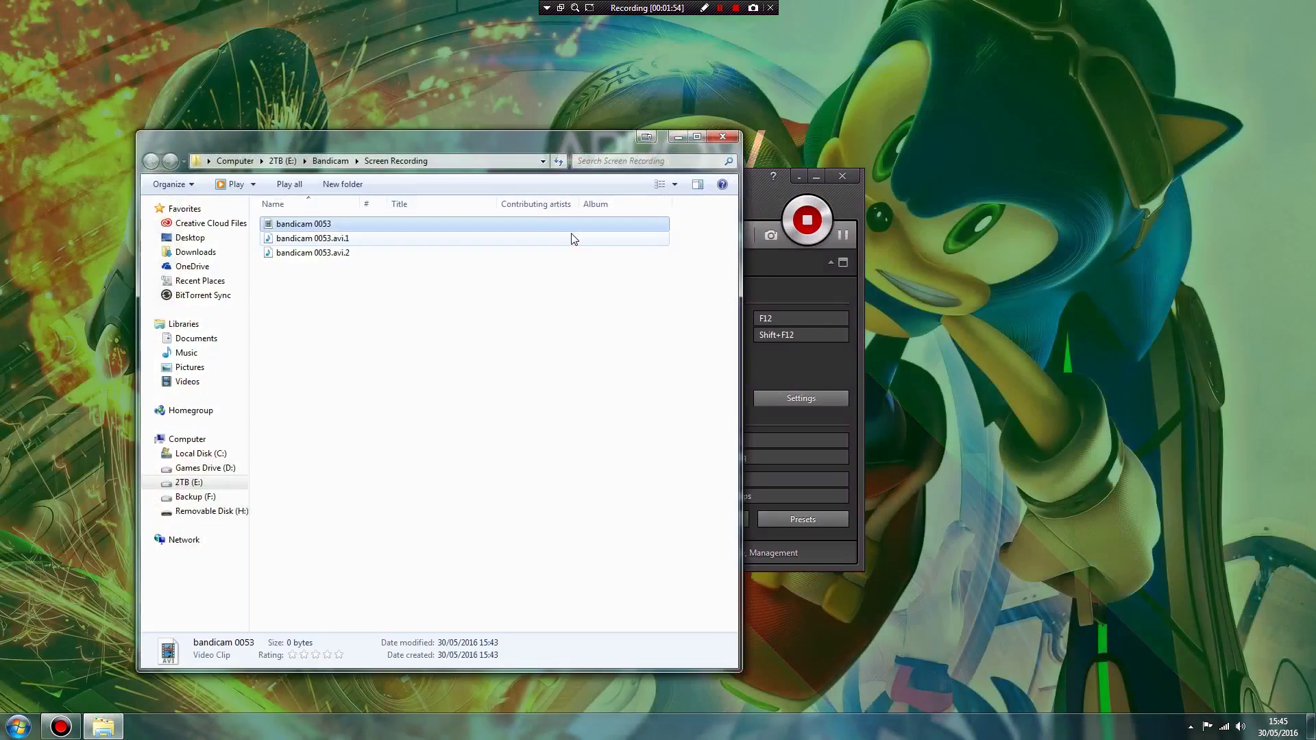
# Examine the bandicam 0053 video and its two separate audio track files, and close the folder
pyautogui.moveTo(495, 134); pyautogui.dragTo(911, 129)
pyautogui.click(759, 231)
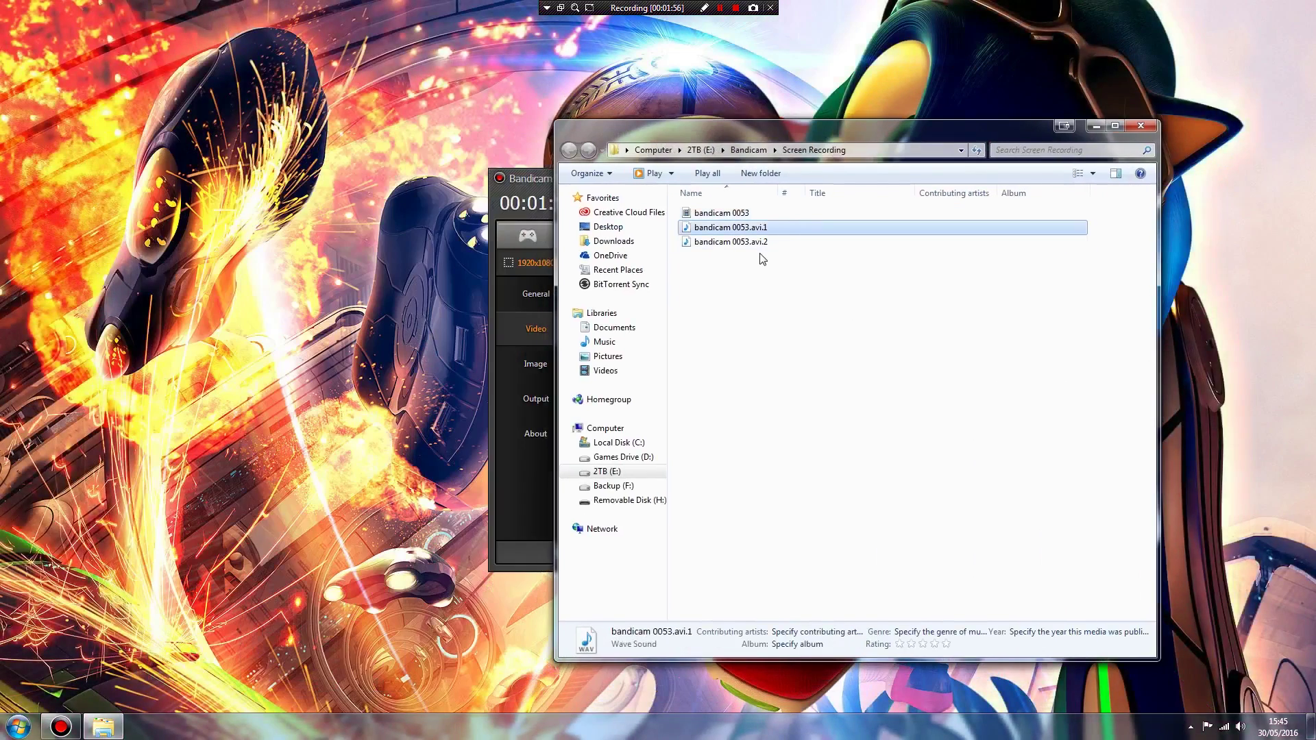
pyautogui.click(751, 215)
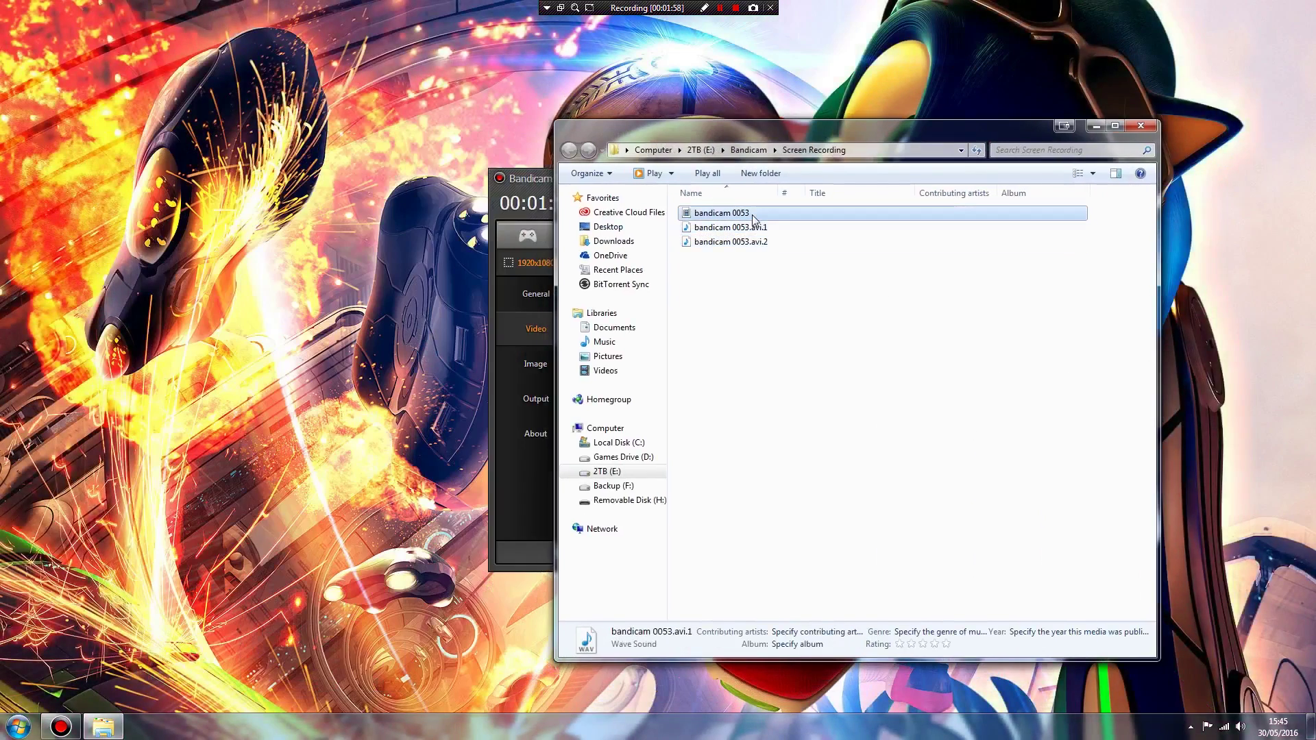
pyautogui.click(760, 227)
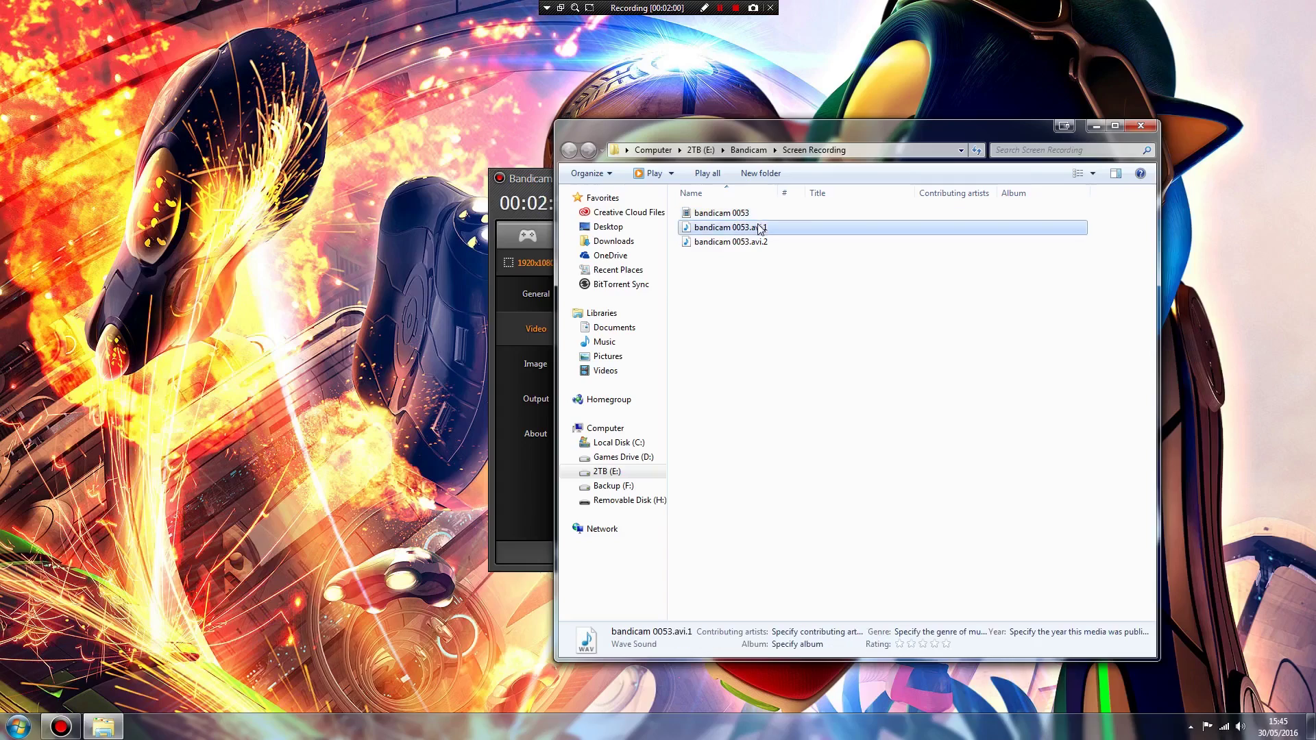
pyautogui.click(766, 241)
pyautogui.click(766, 228)
pyautogui.click(766, 240)
pyautogui.click(768, 229)
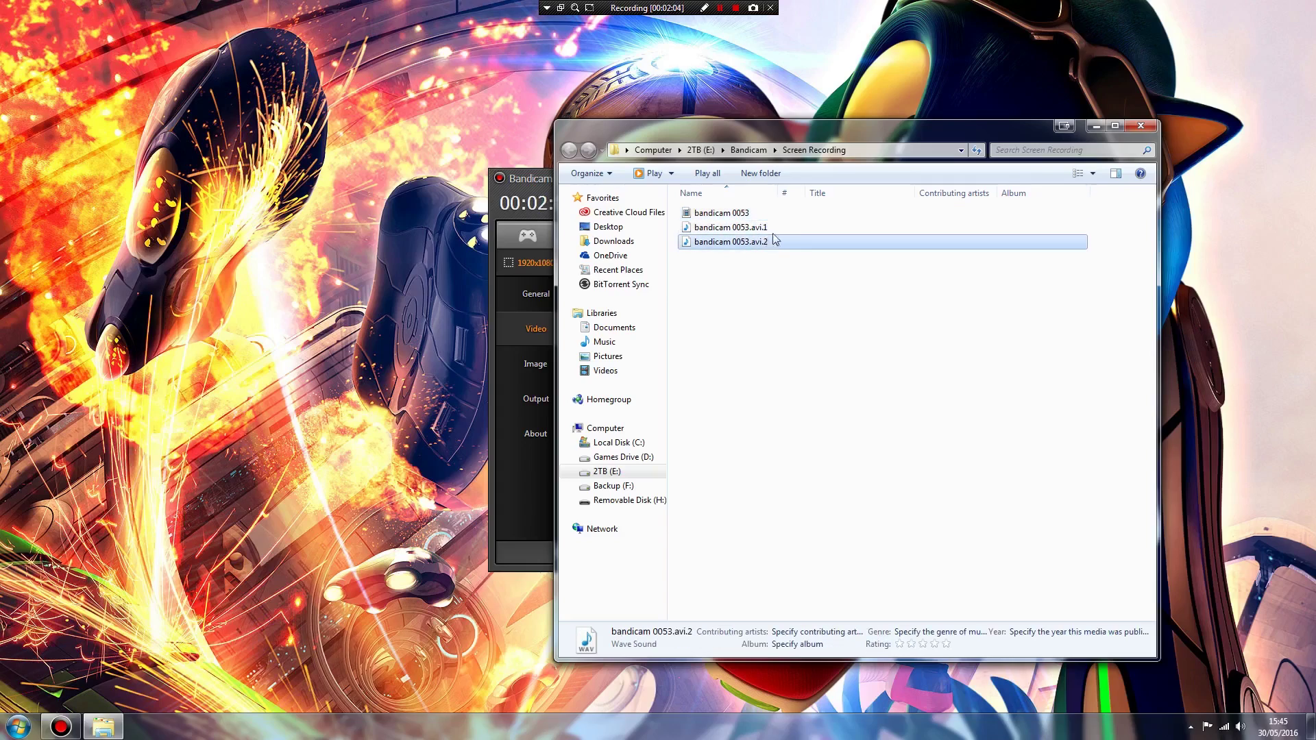
pyautogui.click(1140, 126)
# Open the recording sound settings and try the Two Sound Mixing option, leaving it turned off
pyautogui.click(800, 397)
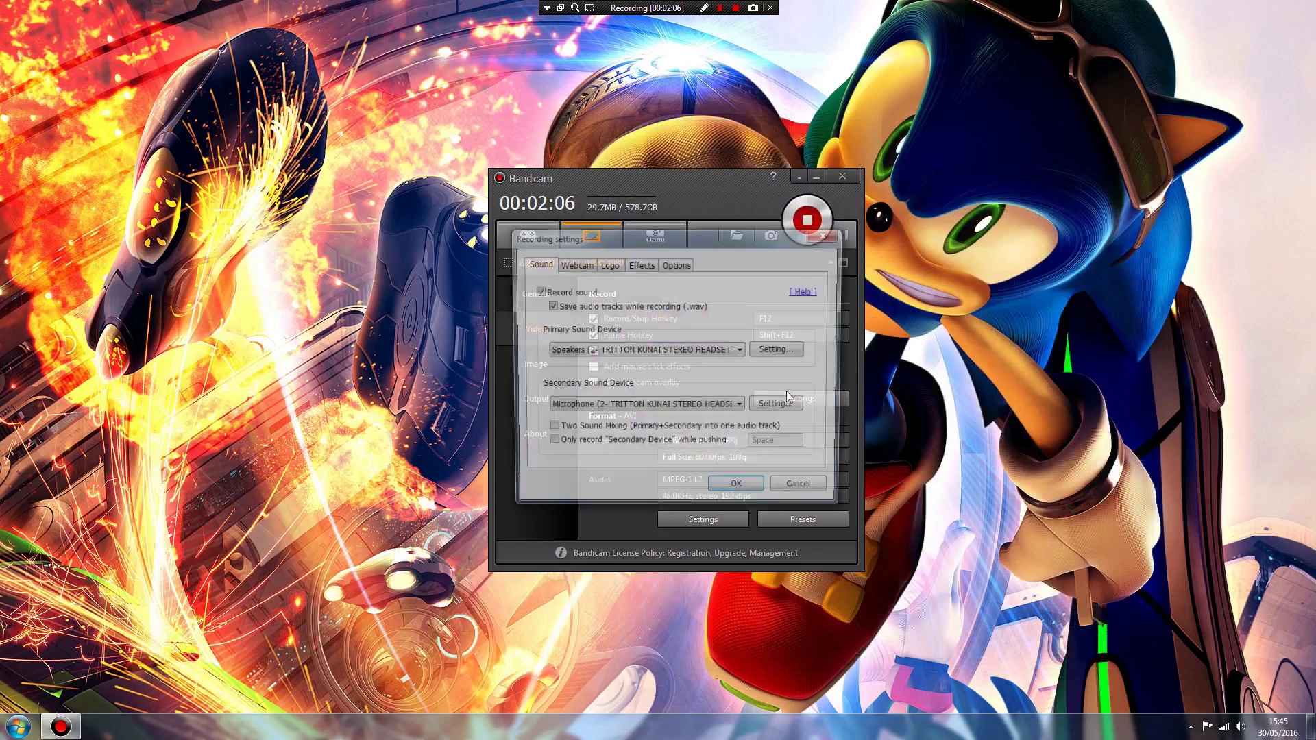
pyautogui.click(656, 407)
pyautogui.click(638, 355)
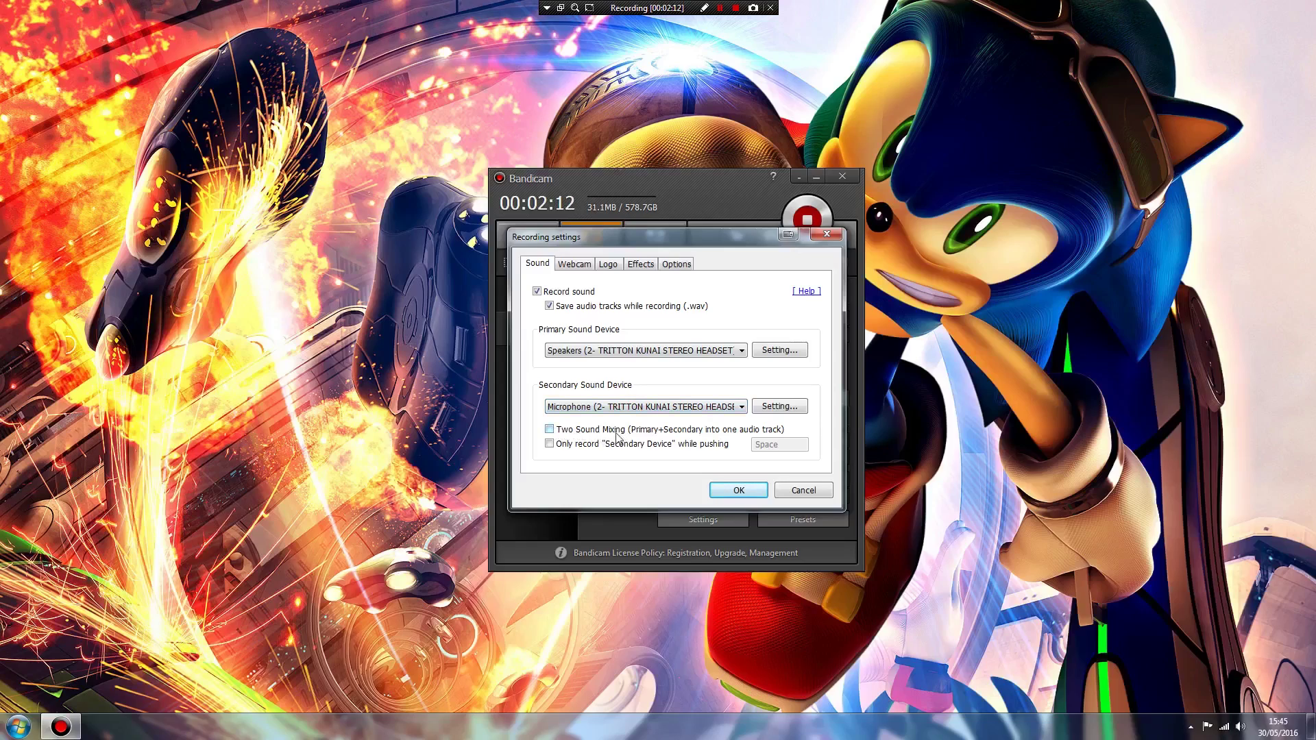
pyautogui.click(551, 431)
pyautogui.click(551, 431)
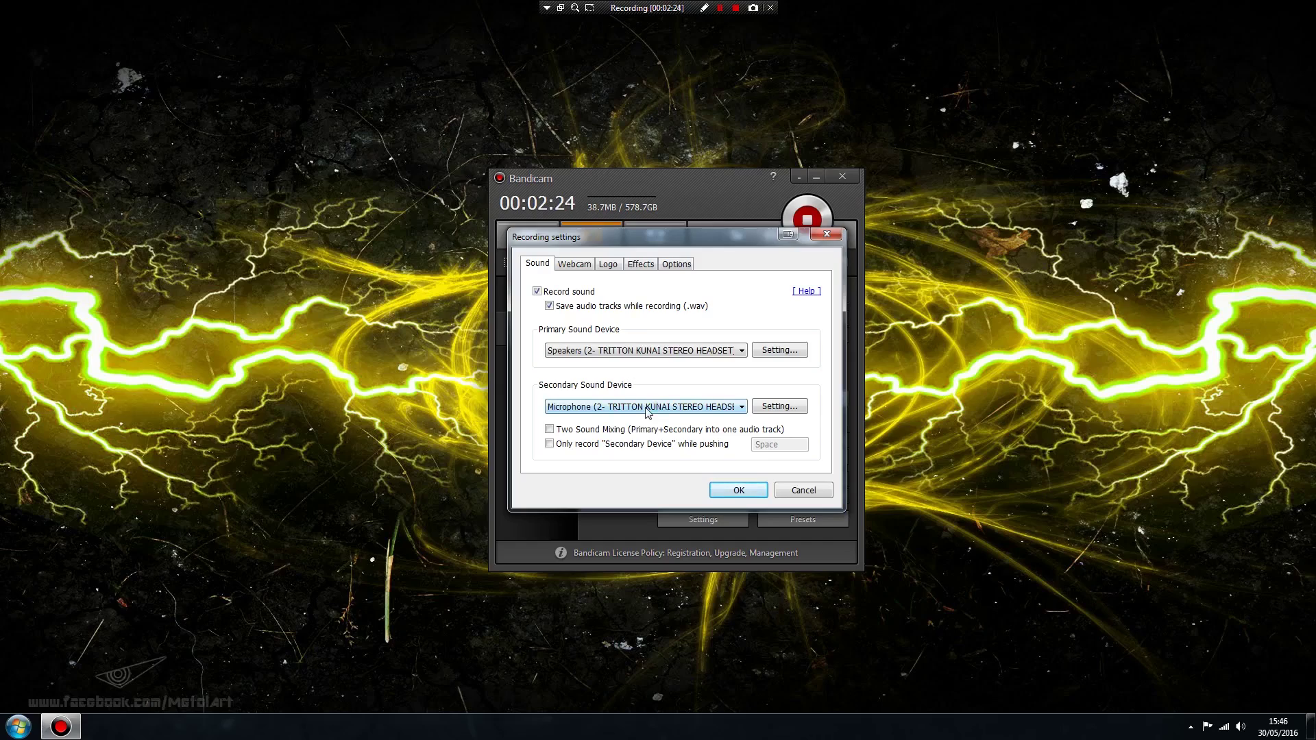
# Set the primary sound device to the TRITTON KUNAI headset speakers and the secondary device to the TRITTON KUNAI headset microphone
pyautogui.click(644, 353)
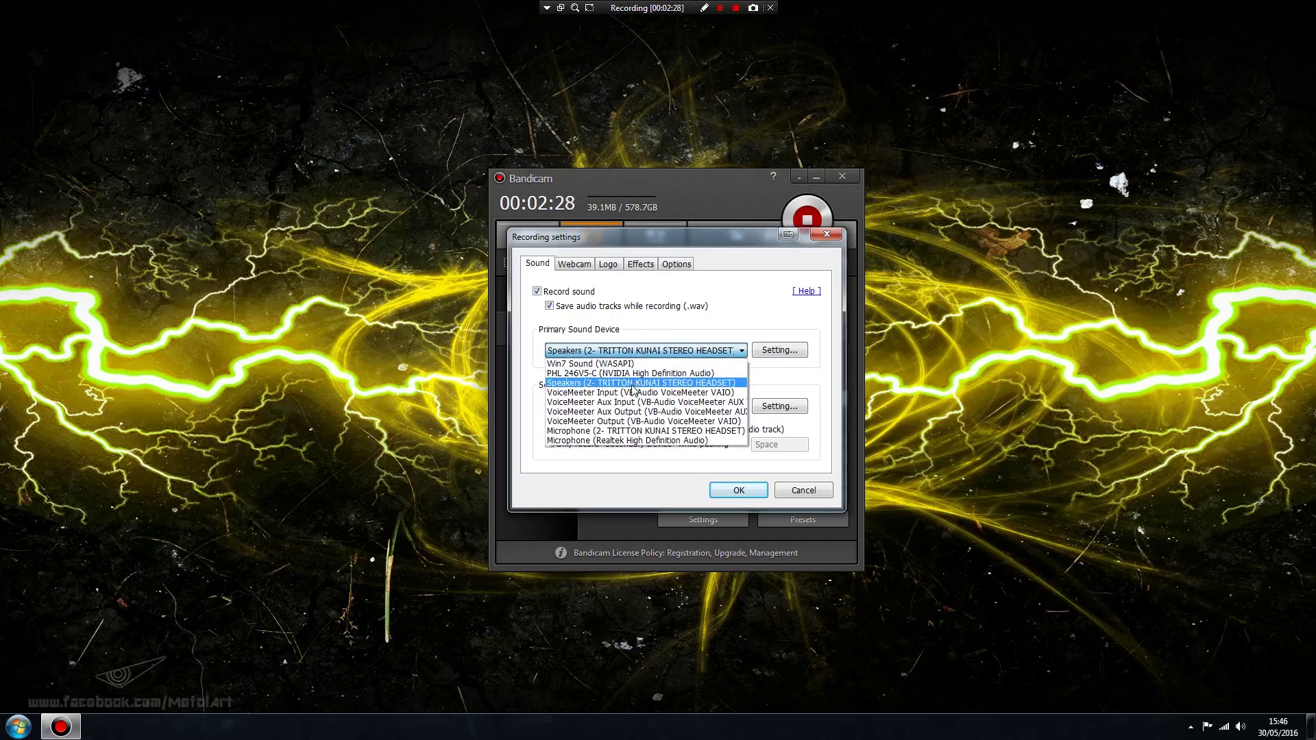
pyautogui.click(632, 385)
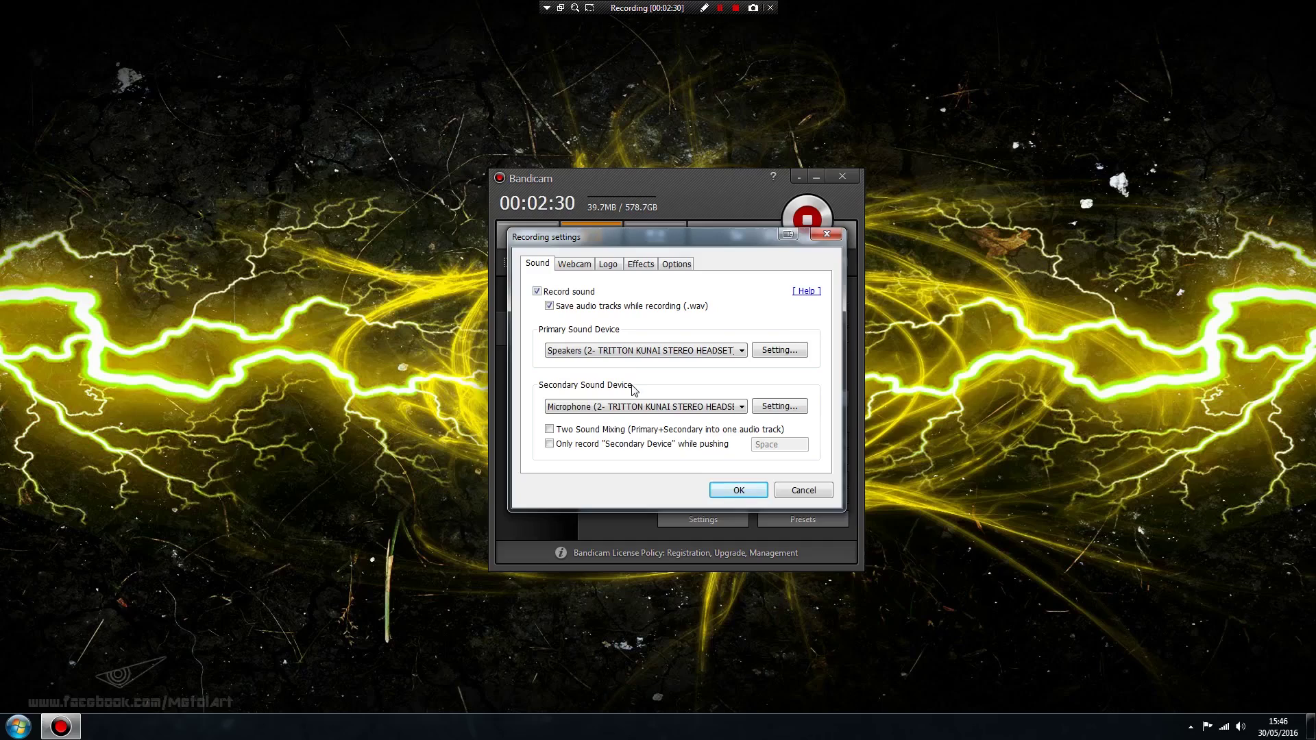
pyautogui.click(634, 407)
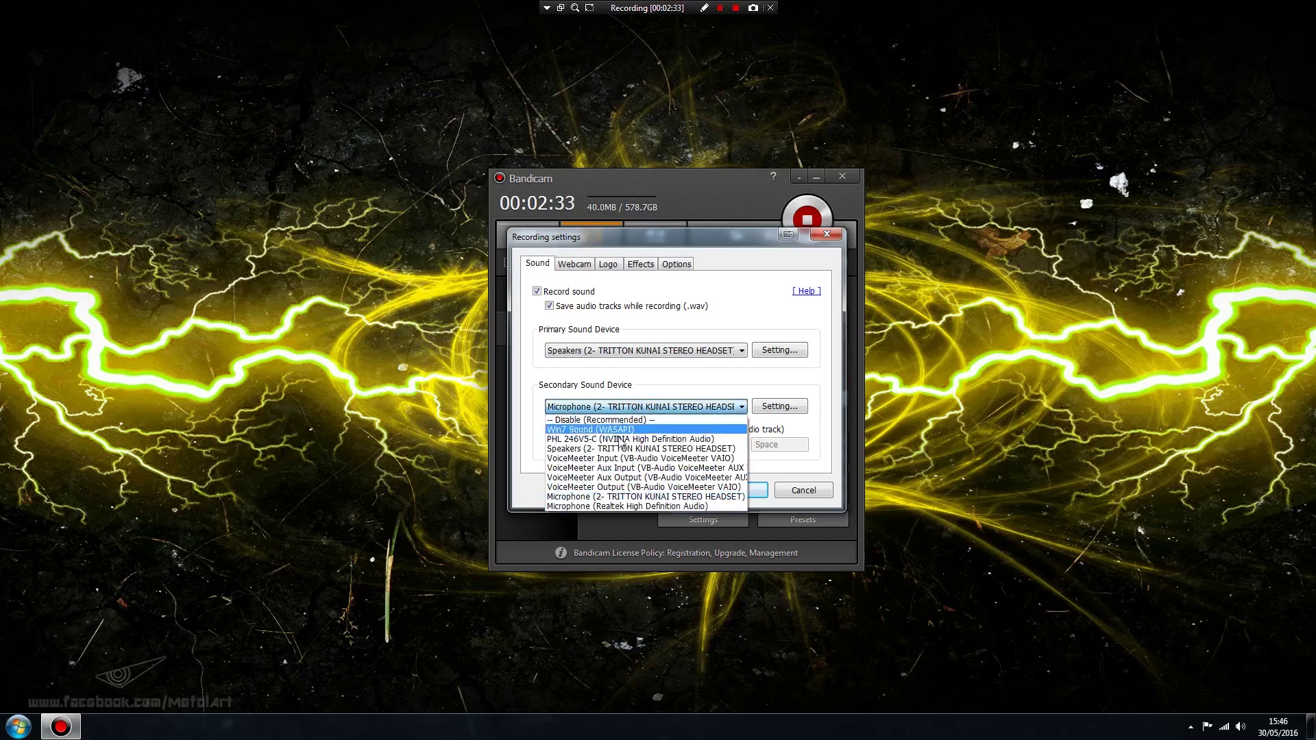
pyautogui.click(601, 499)
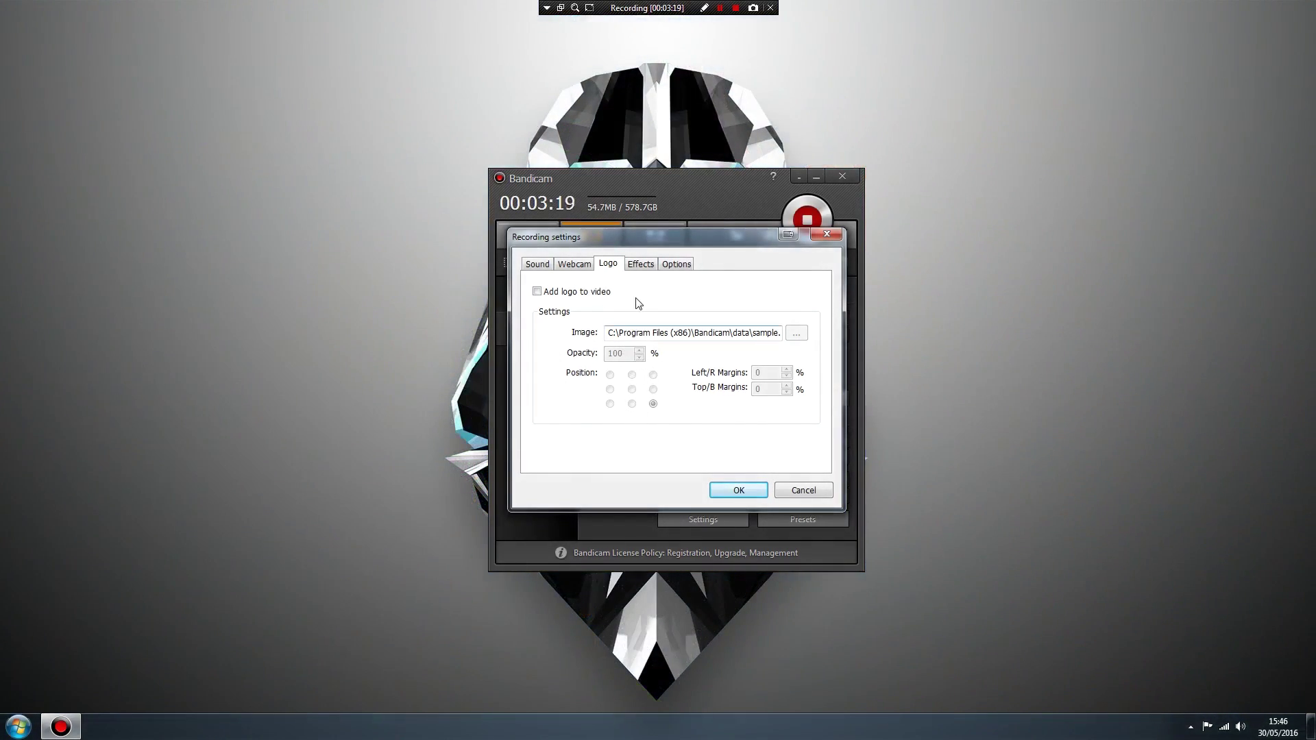
# Examine the recording effects settings and the available recording priority levels
pyautogui.click(641, 264)
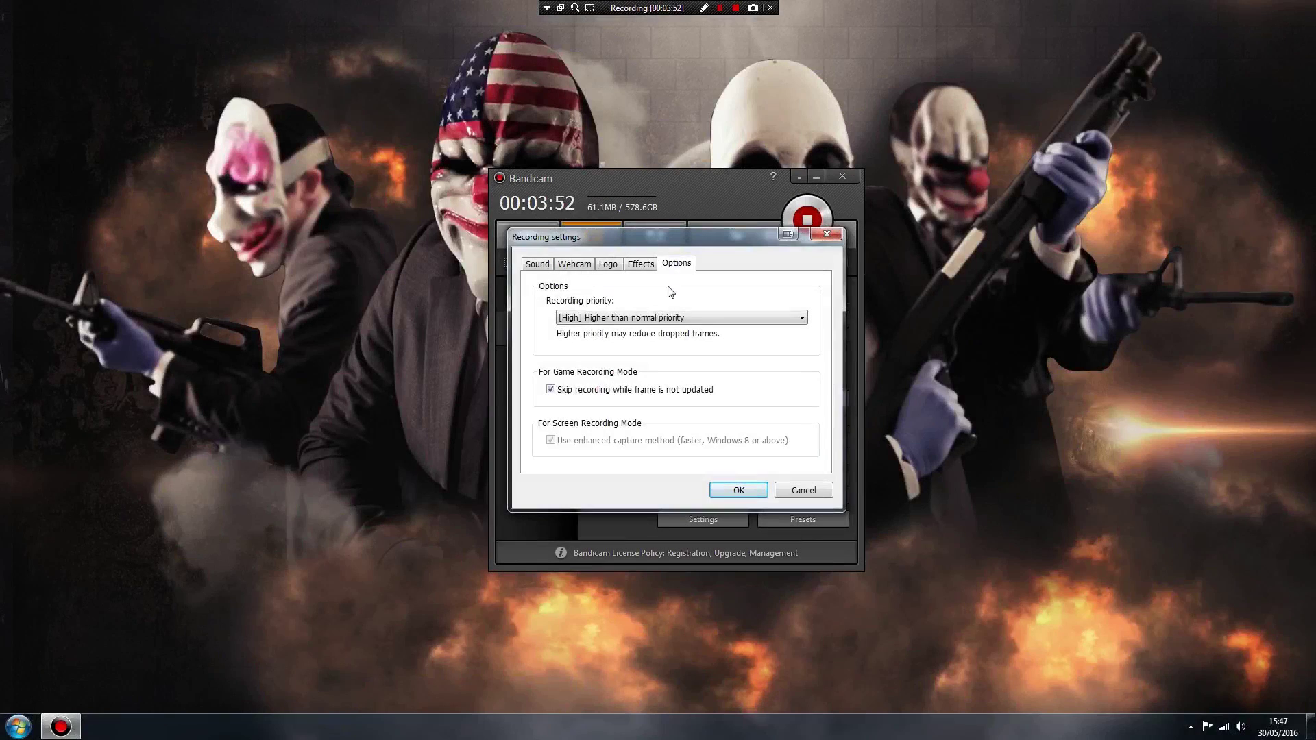
pyautogui.click(706, 317)
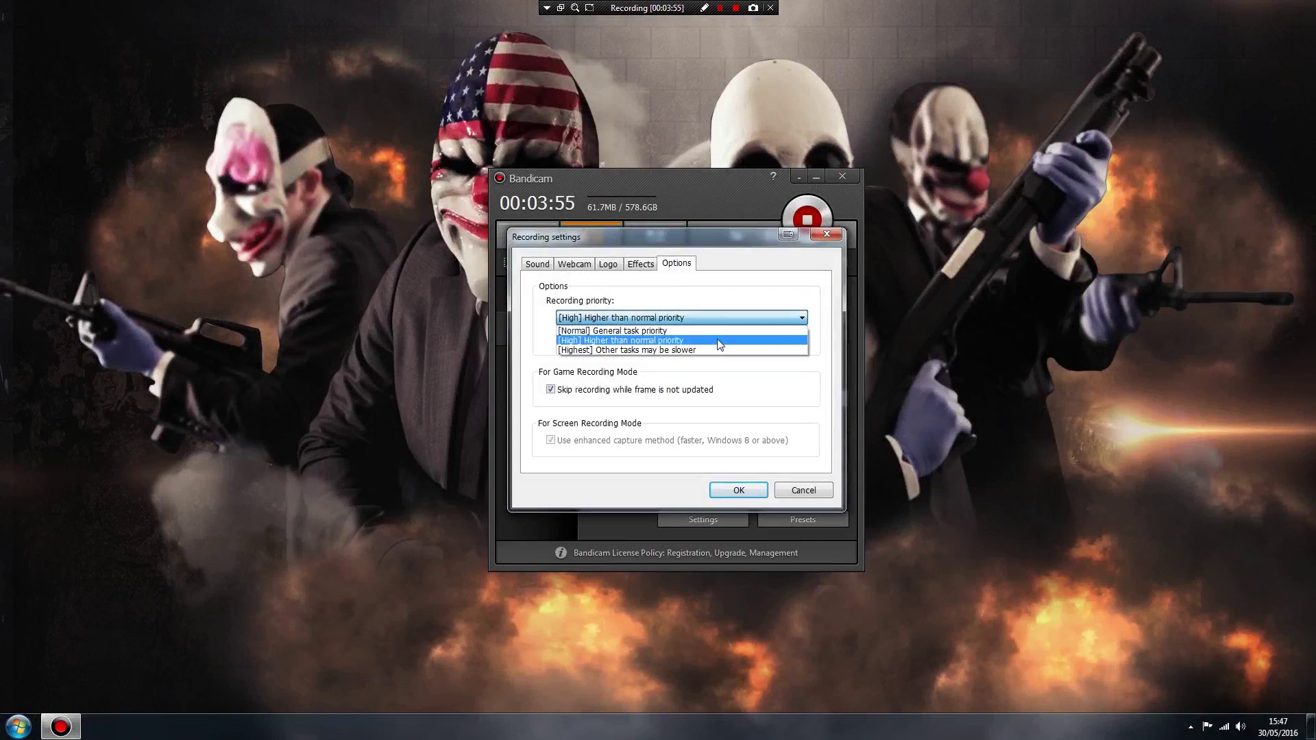
pyautogui.click(730, 318)
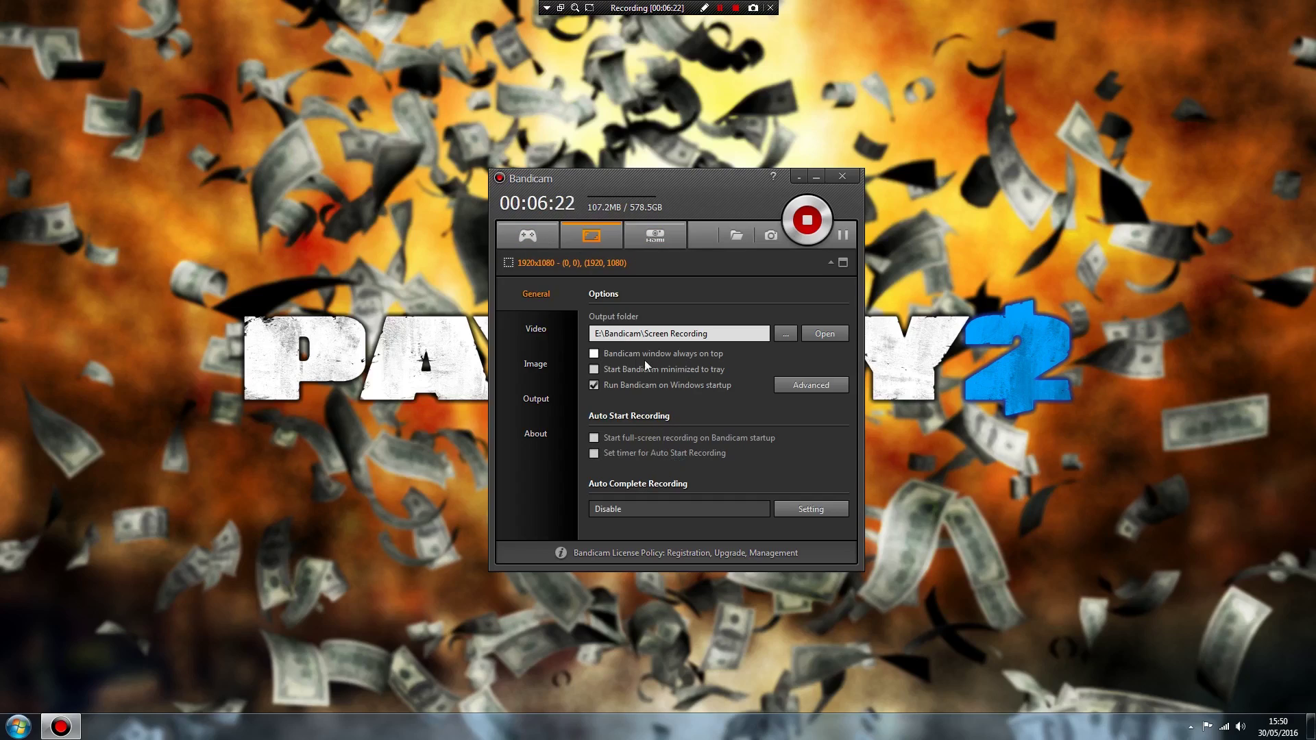
pyautogui.click(557, 332)
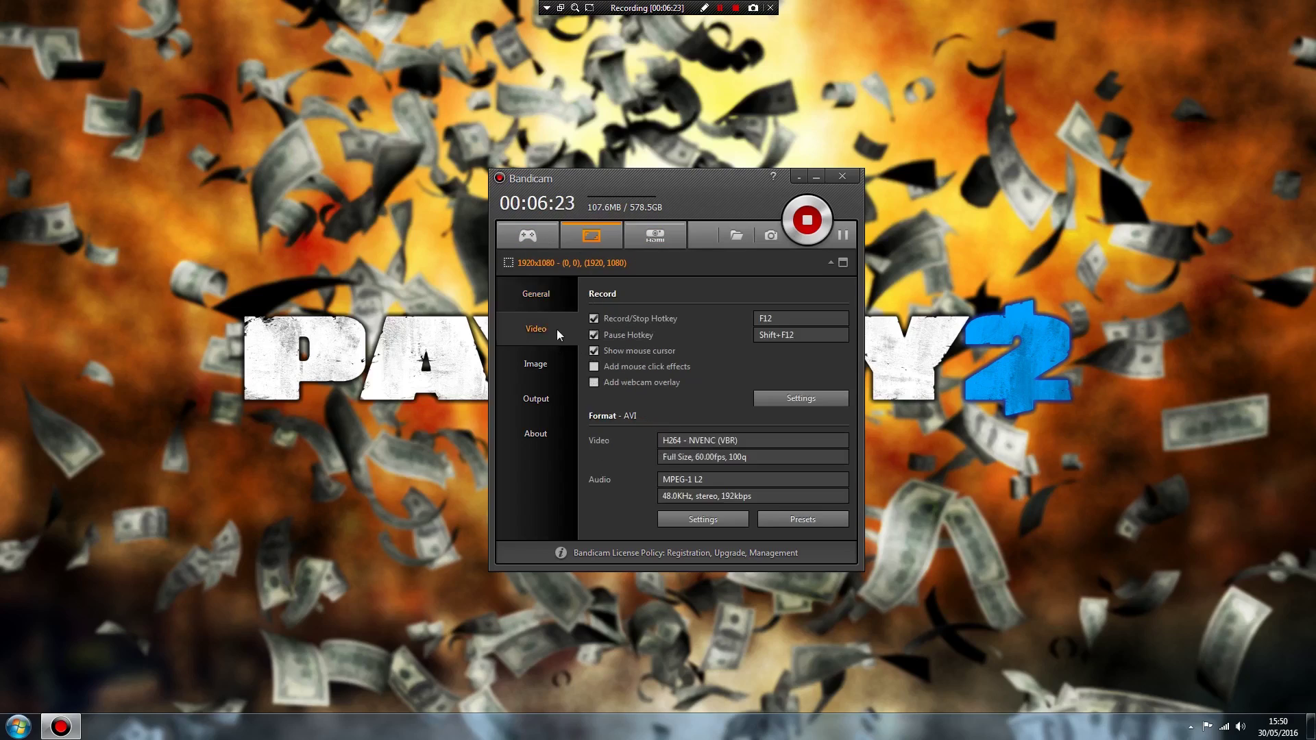
pyautogui.click(550, 295)
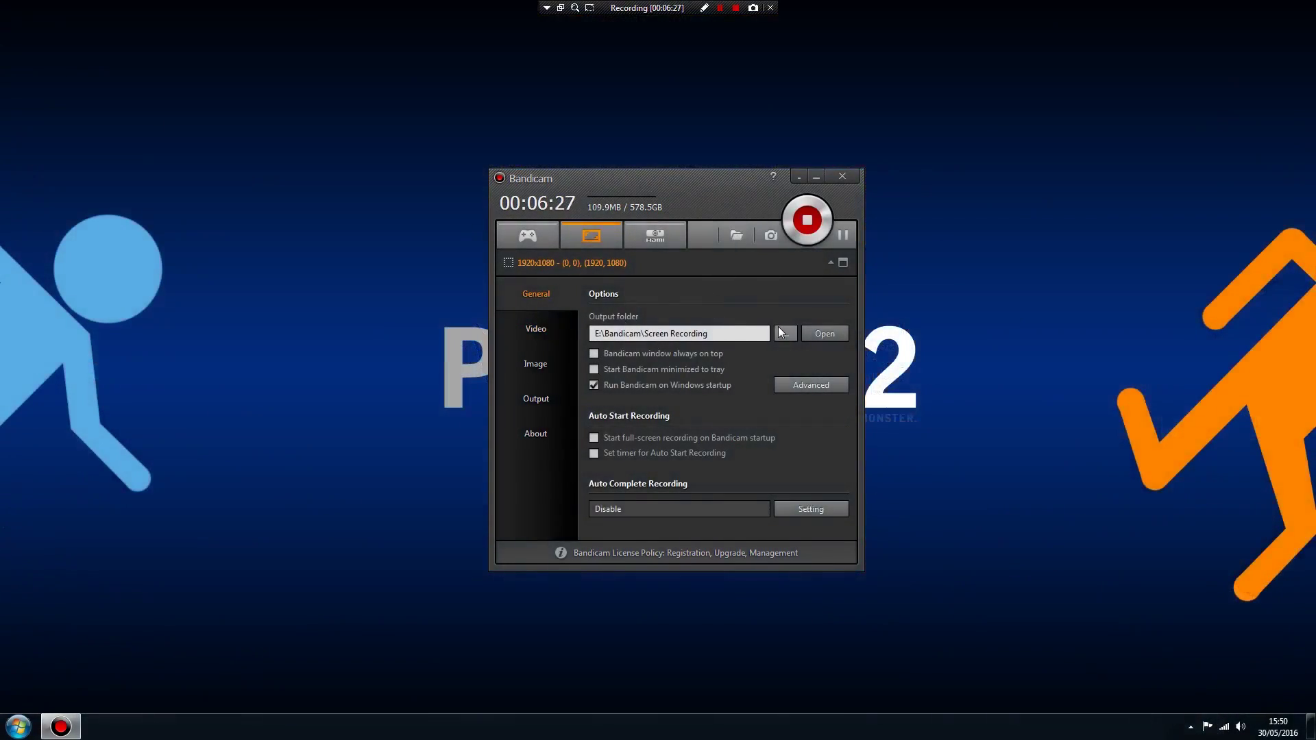
pyautogui.click(782, 332)
pyautogui.moveTo(770, 316); pyautogui.dragTo(771, 342)
pyautogui.click(666, 363)
pyautogui.click(741, 481)
# Open the output folder, examine the subfolders of its parent Bandicam folder, and close the window
pyautogui.click(735, 235)
pyautogui.click(754, 150)
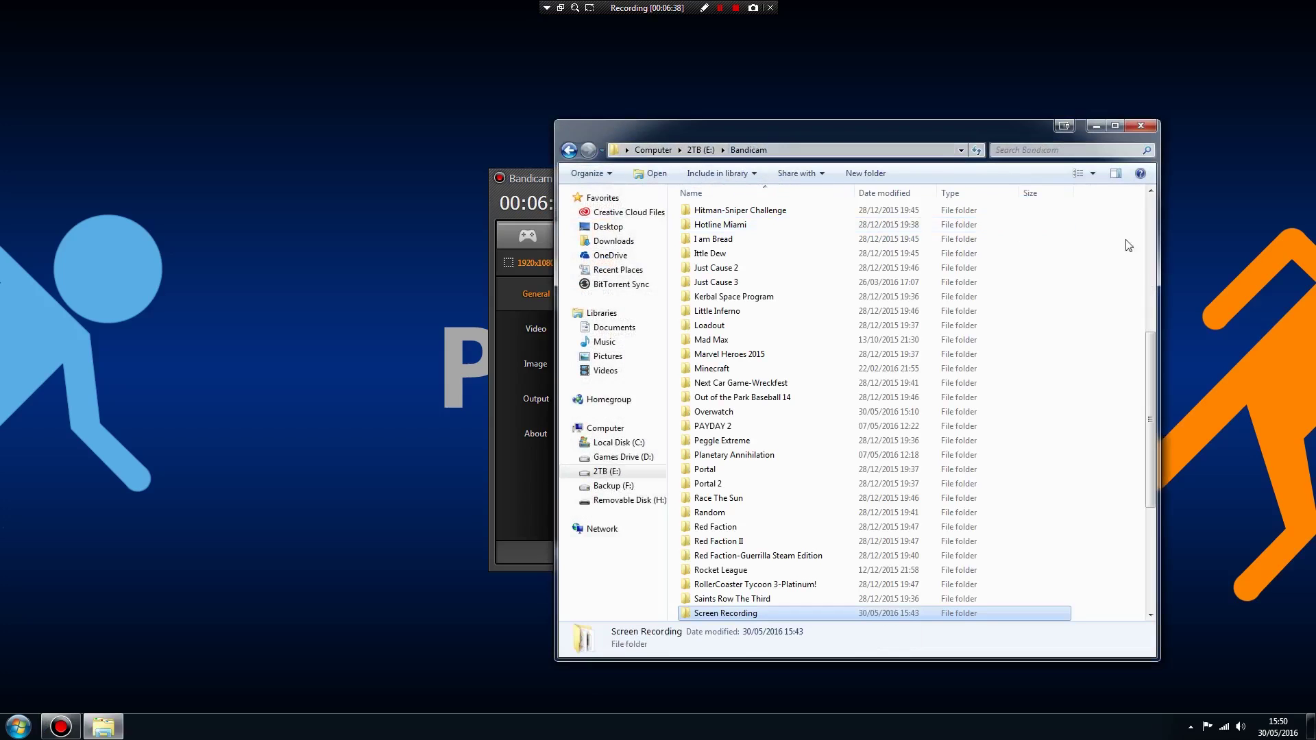
pyautogui.click(1145, 224)
pyautogui.moveTo(1145, 223); pyautogui.dragTo(1130, 530)
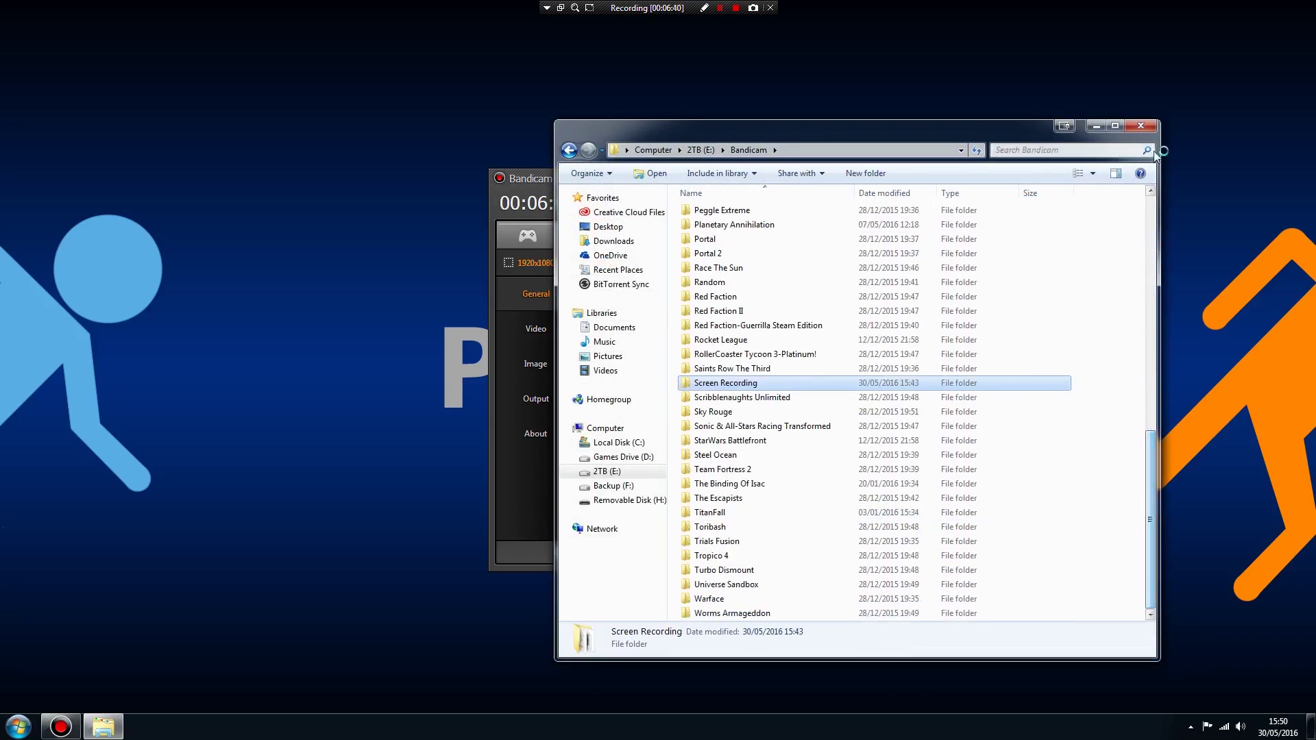
pyautogui.click(1141, 127)
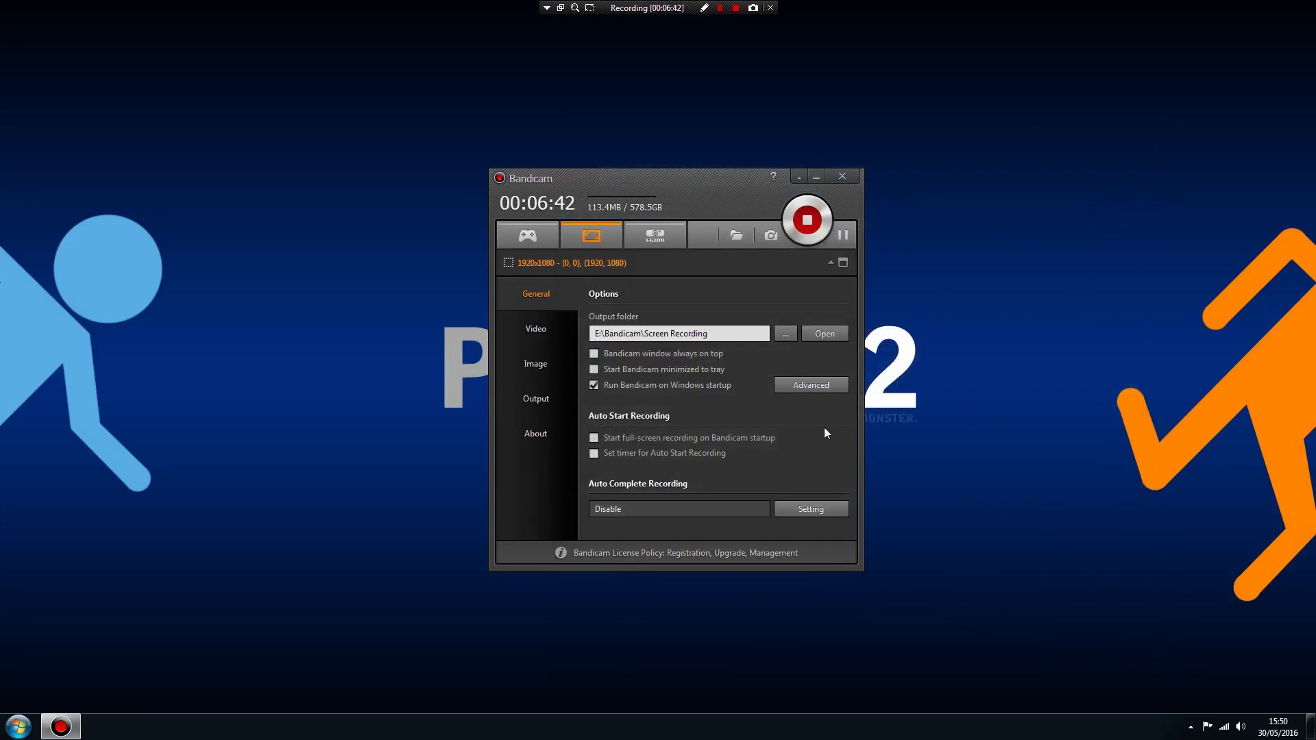
# Browse the output folder choices without picking one, and view the advanced output options before closing them
pyautogui.click(785, 333)
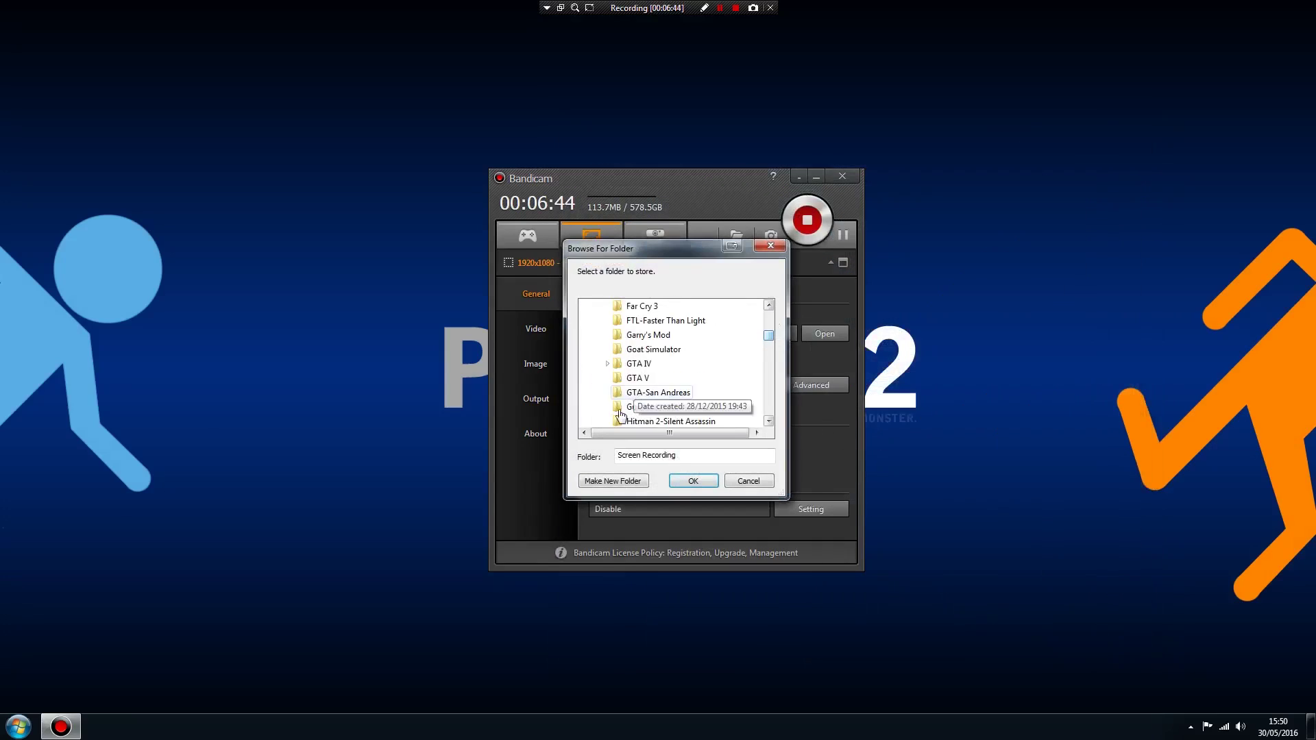
pyautogui.click(747, 481)
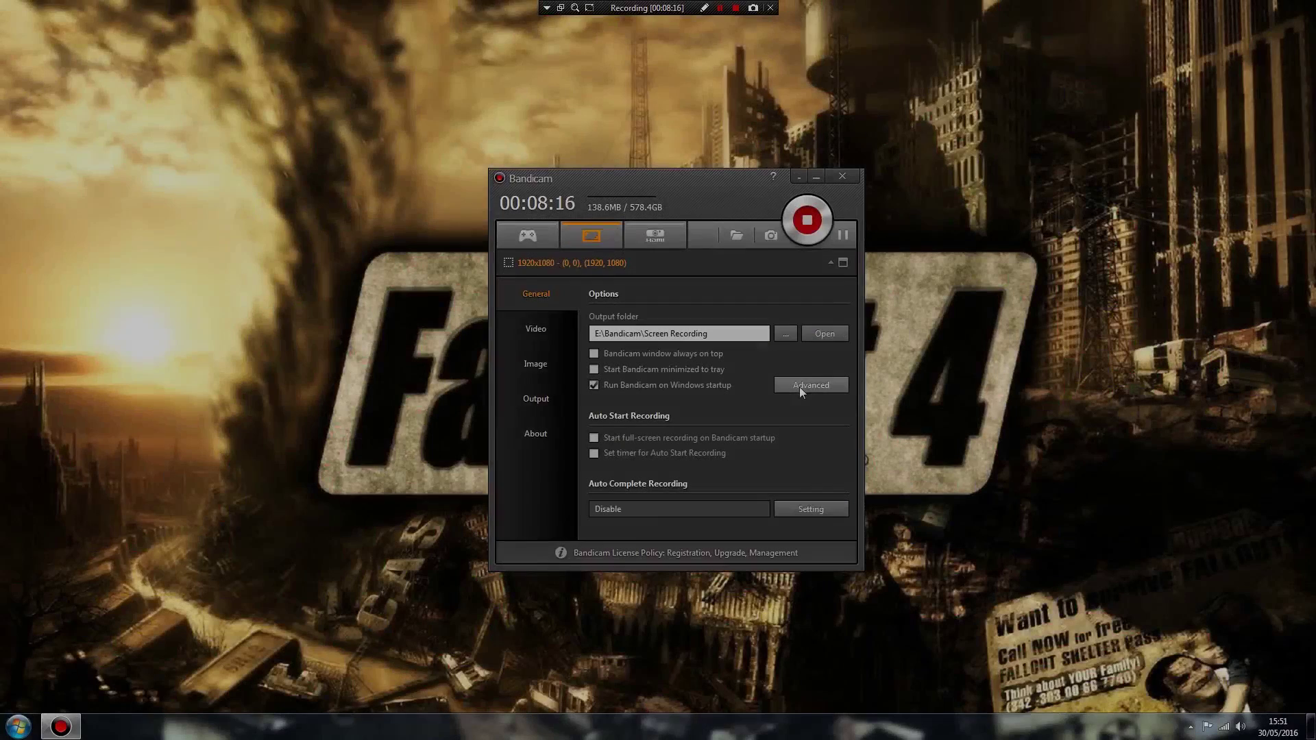
pyautogui.click(799, 385)
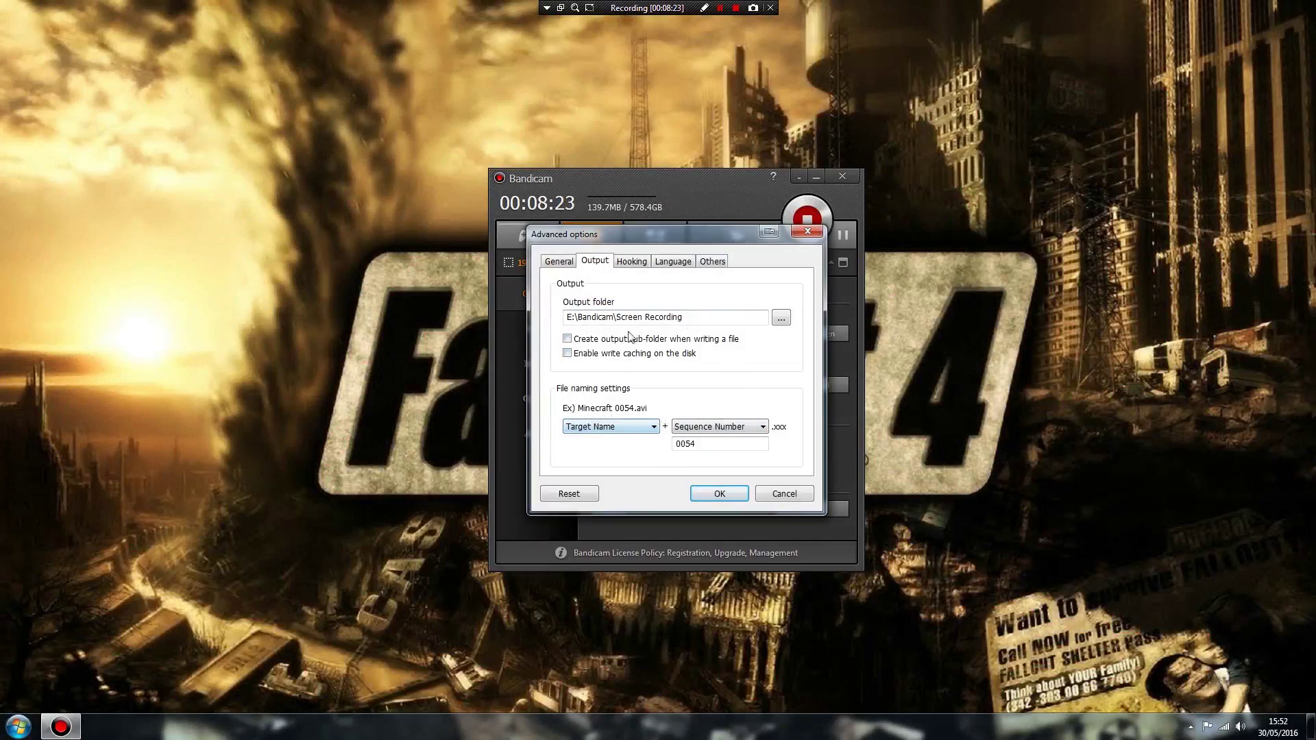
pyautogui.moveTo(723, 229); pyautogui.dragTo(685, 238)
pyautogui.click(693, 502)
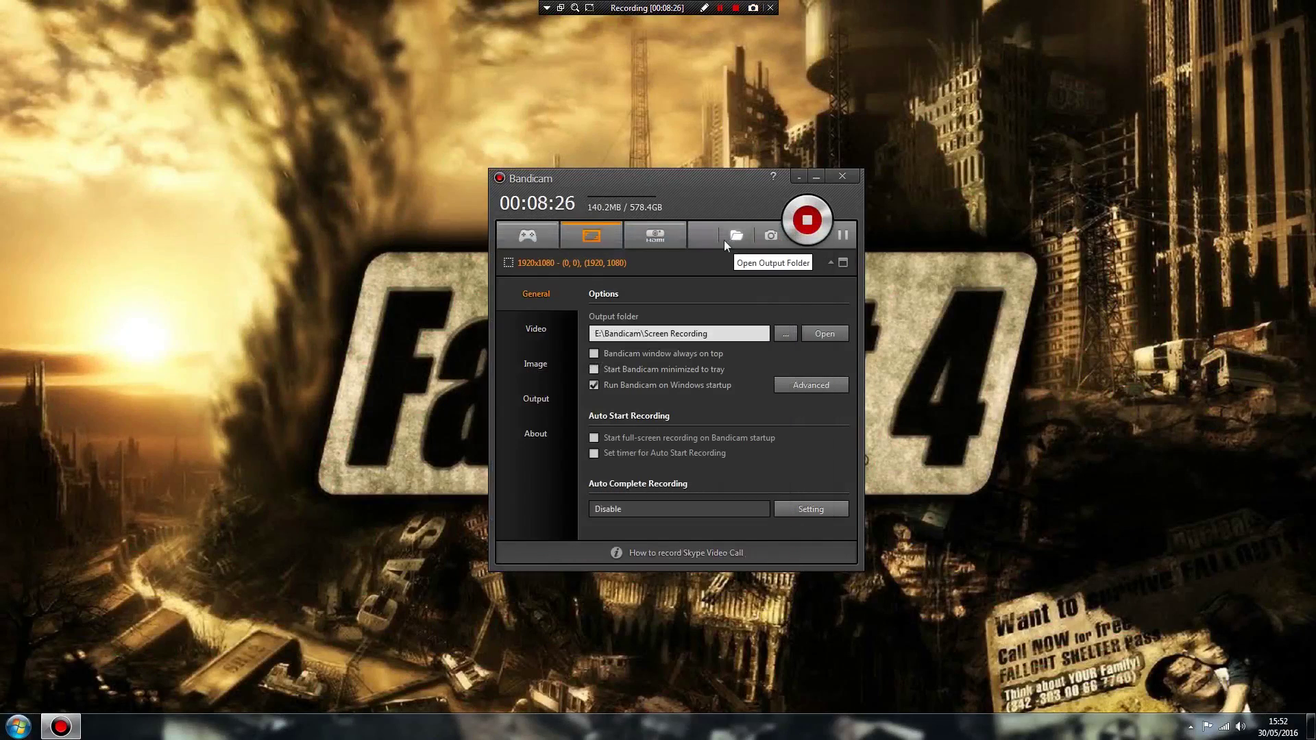
# Open the output folder, inspect the bandicam 0053.avi.1 and bandicam 0053.avi.2 audio files, and close the window
pyautogui.click(735, 237)
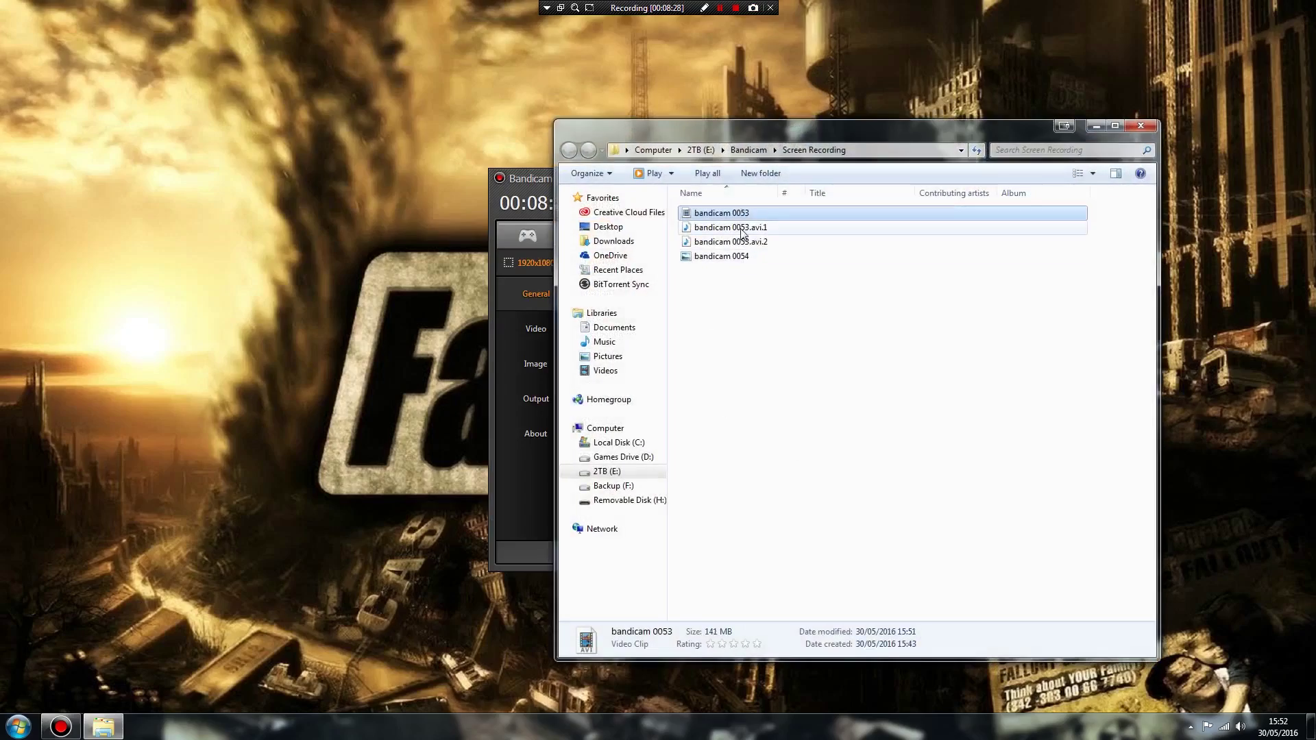
pyautogui.click(744, 228)
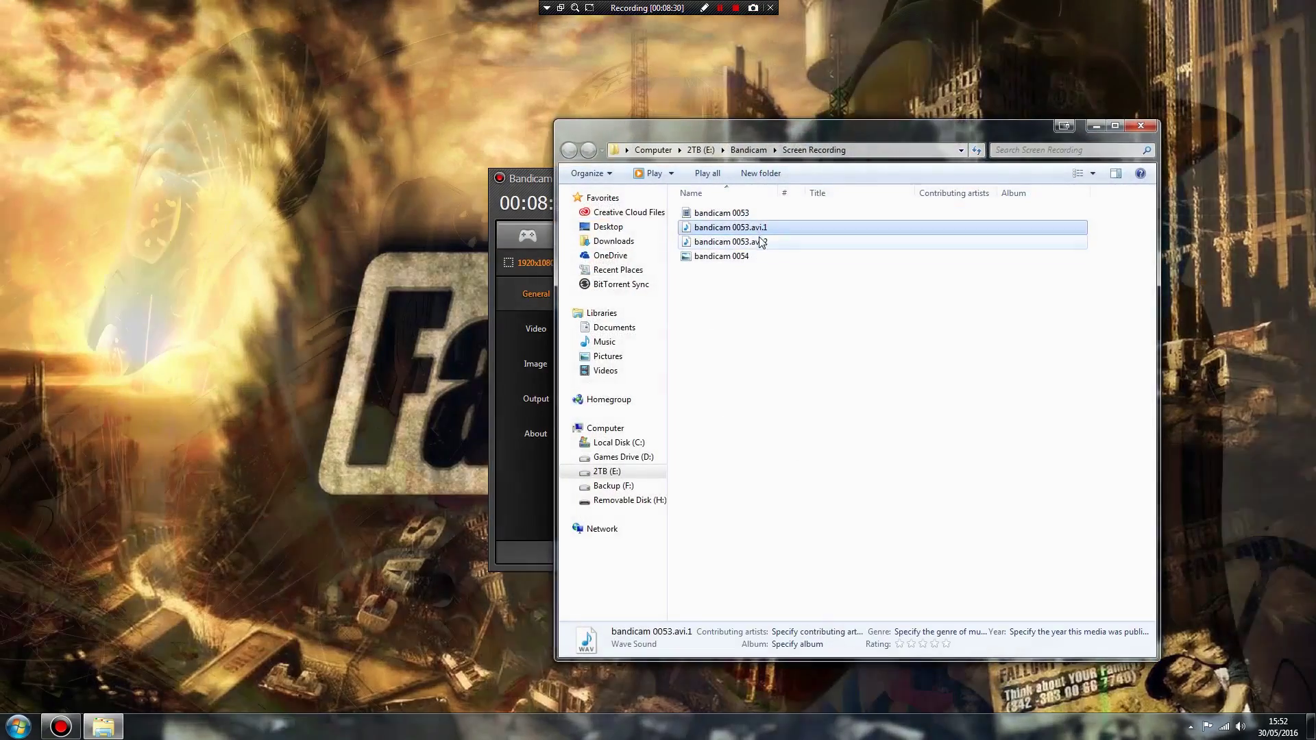
pyautogui.click(760, 242)
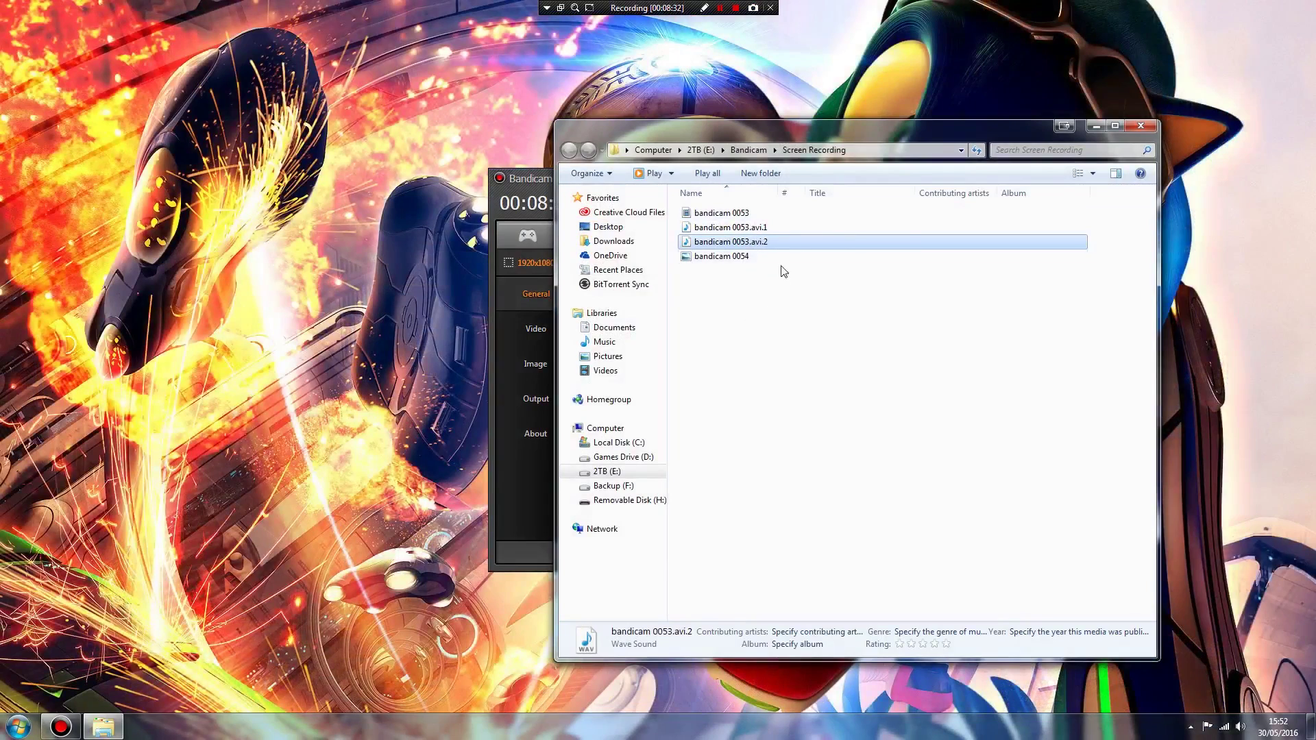
pyautogui.hotkey('alt', 'F4')
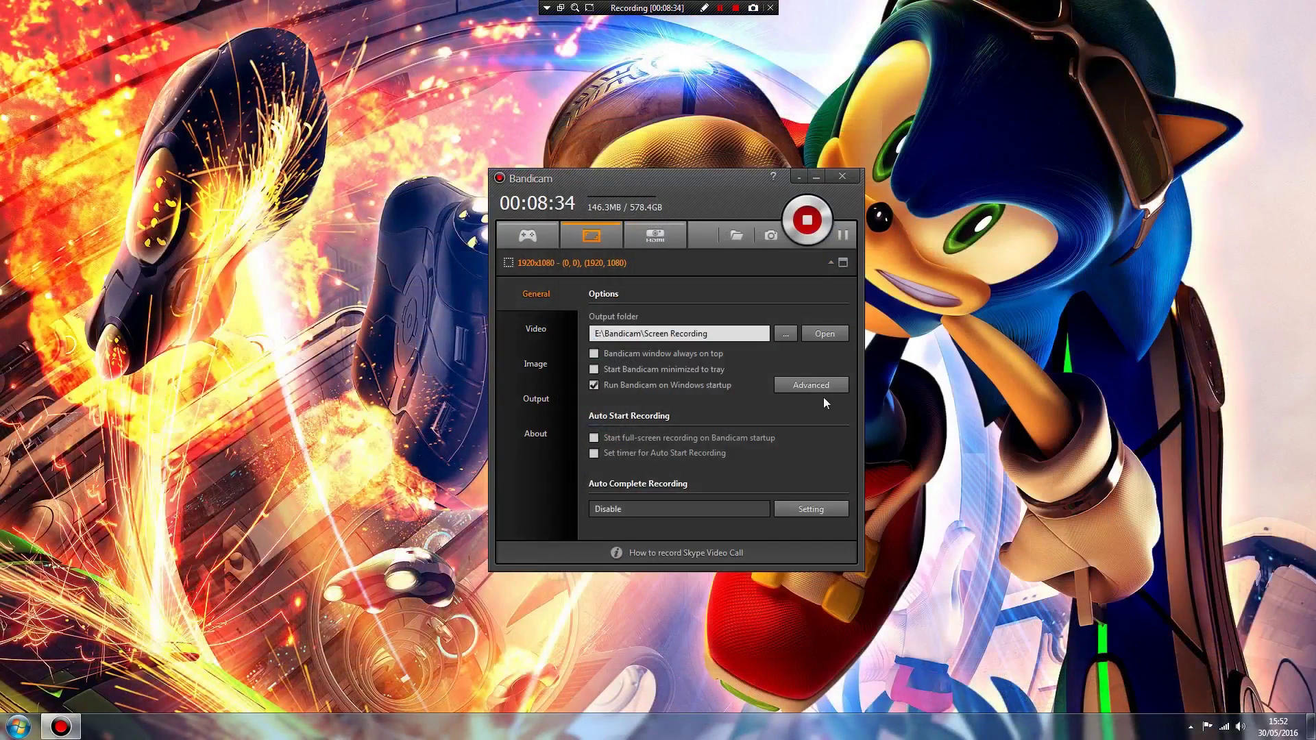
# In the advanced output options, try Custom Prefix and None as the file name prefix, and set it back to Target Name
pyautogui.click(810, 384)
pyautogui.click(636, 428)
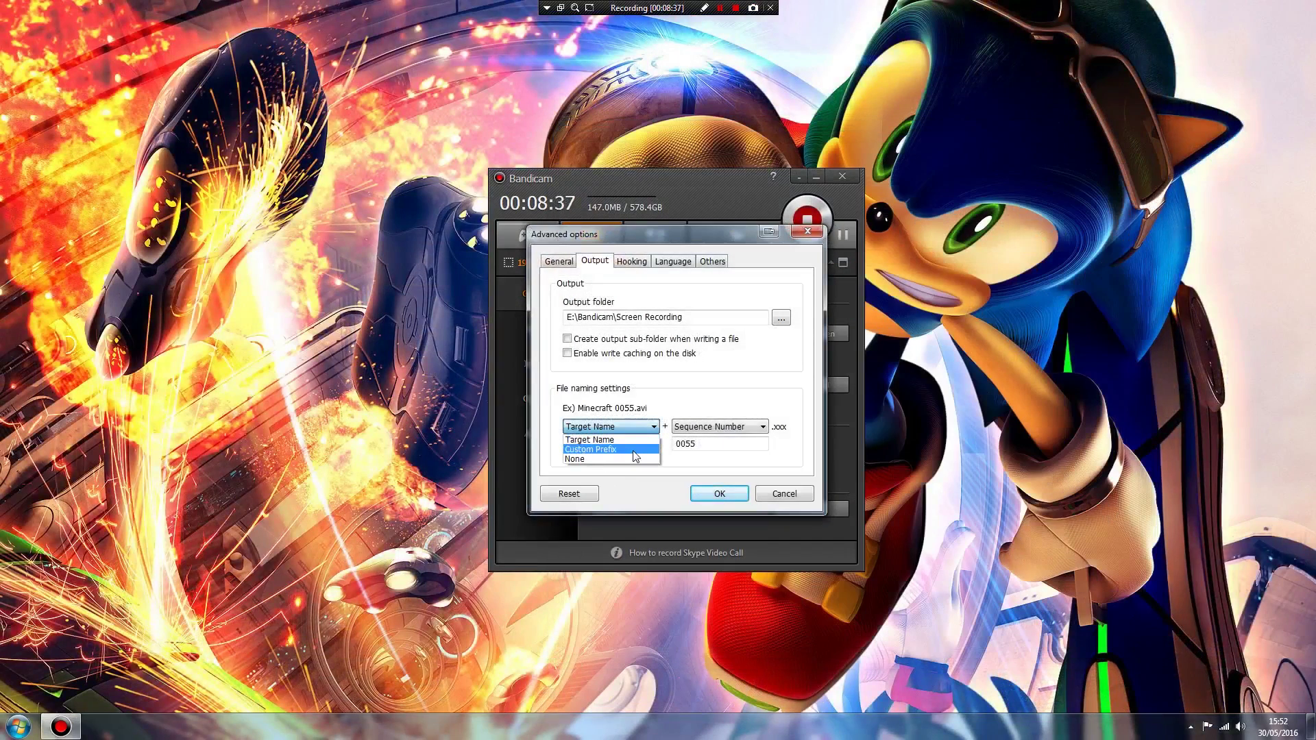
pyautogui.click(590, 448)
pyautogui.click(622, 427)
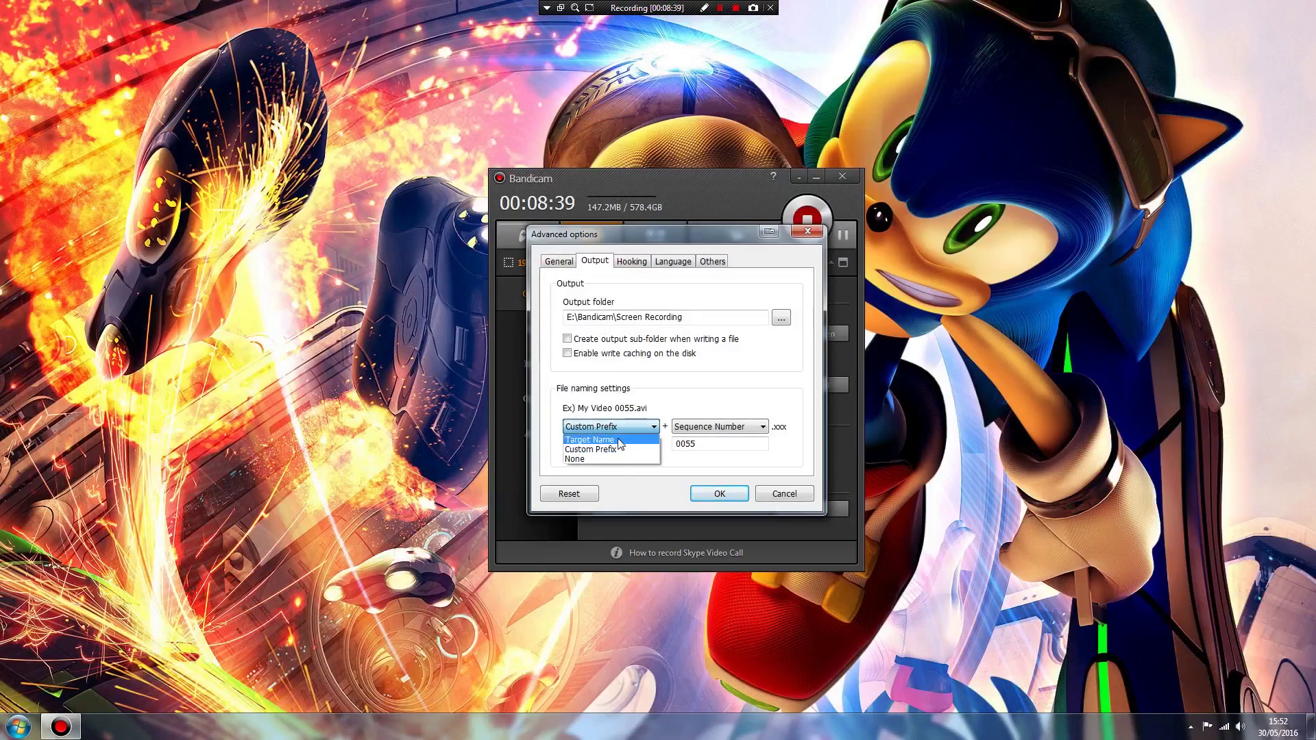
pyautogui.click(596, 435)
pyautogui.click(616, 427)
pyautogui.click(610, 451)
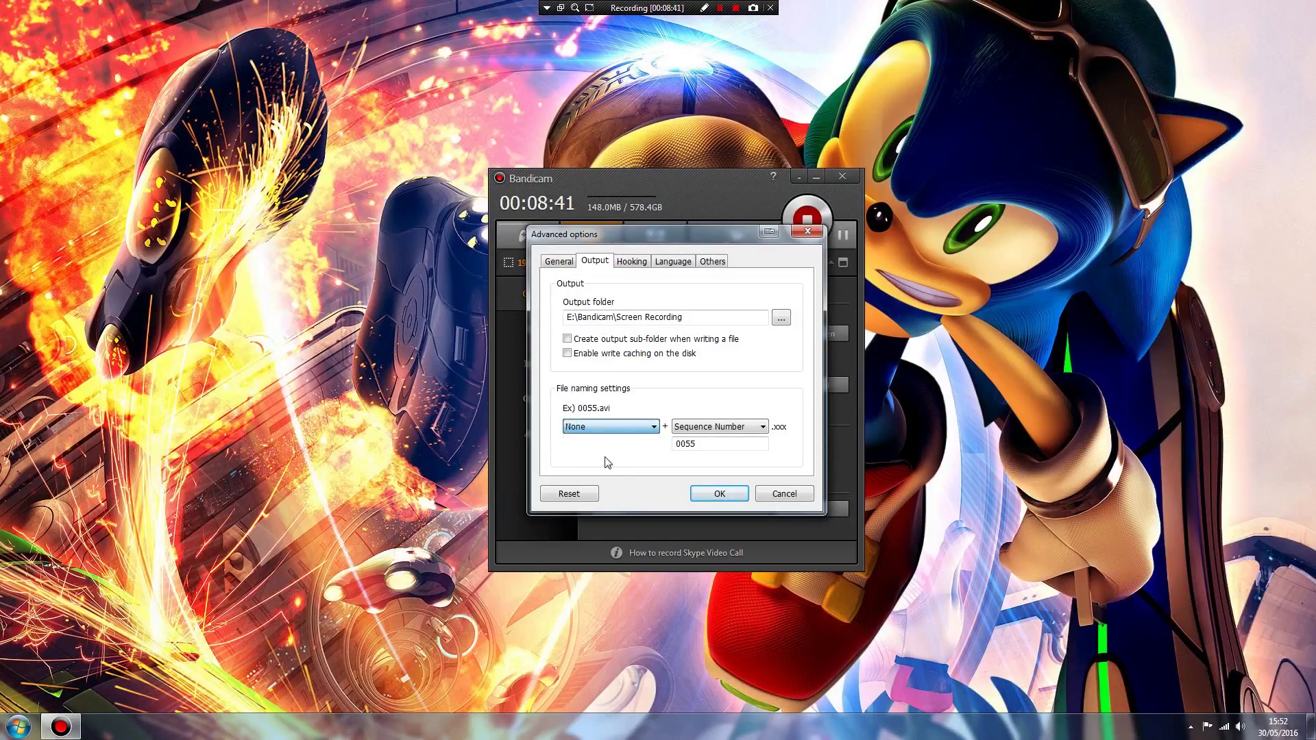
pyautogui.click(622, 427)
pyautogui.click(613, 434)
# Try Date/Time as the second part of the file name, set it back to Sequence Number, and close the advanced options
pyautogui.click(732, 432)
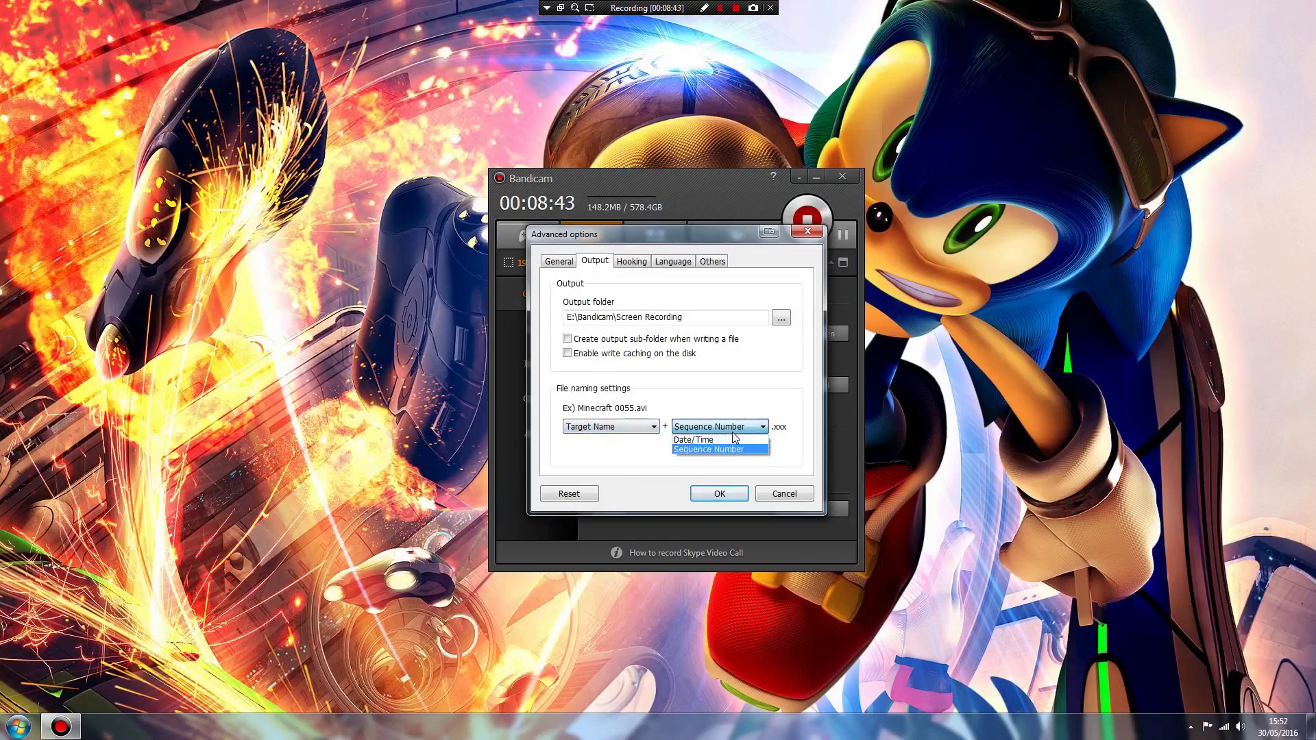
pyautogui.click(729, 440)
pyautogui.click(733, 426)
pyautogui.click(723, 449)
pyautogui.click(726, 427)
pyautogui.click(699, 451)
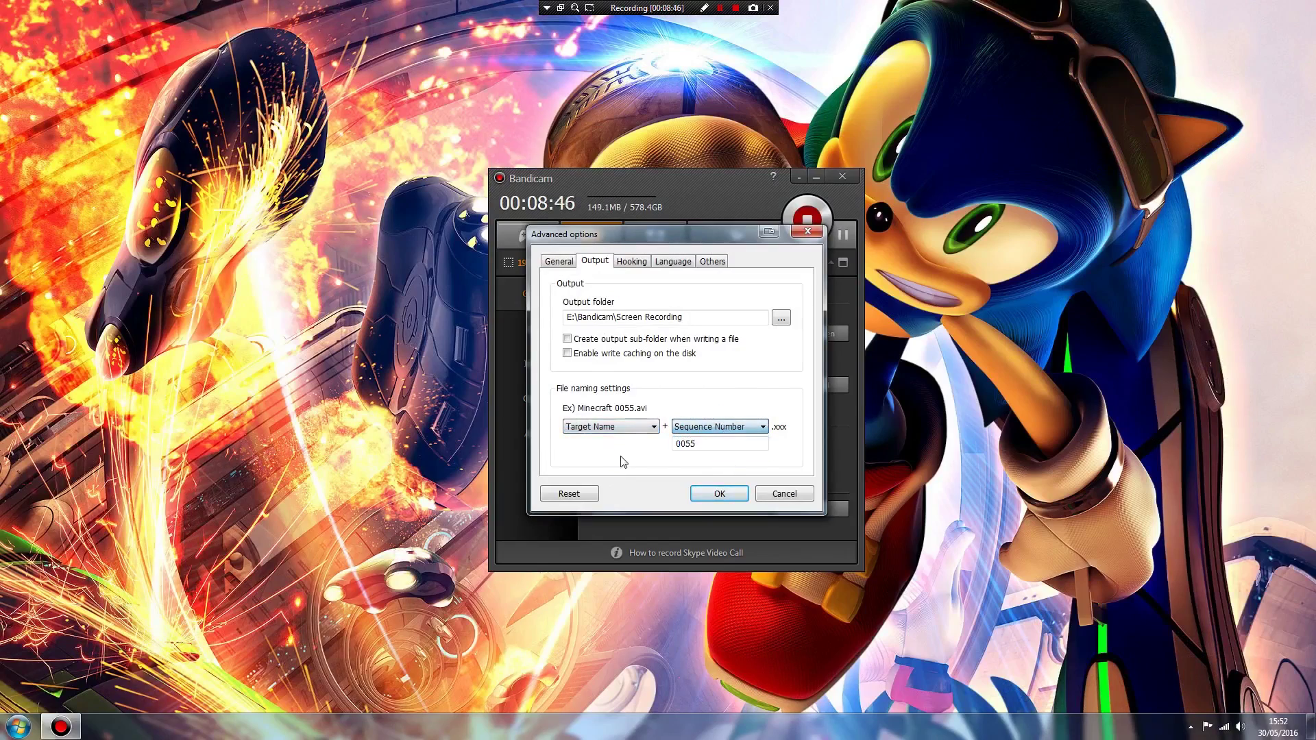
pyautogui.click(756, 426)
pyautogui.click(752, 427)
pyautogui.click(746, 431)
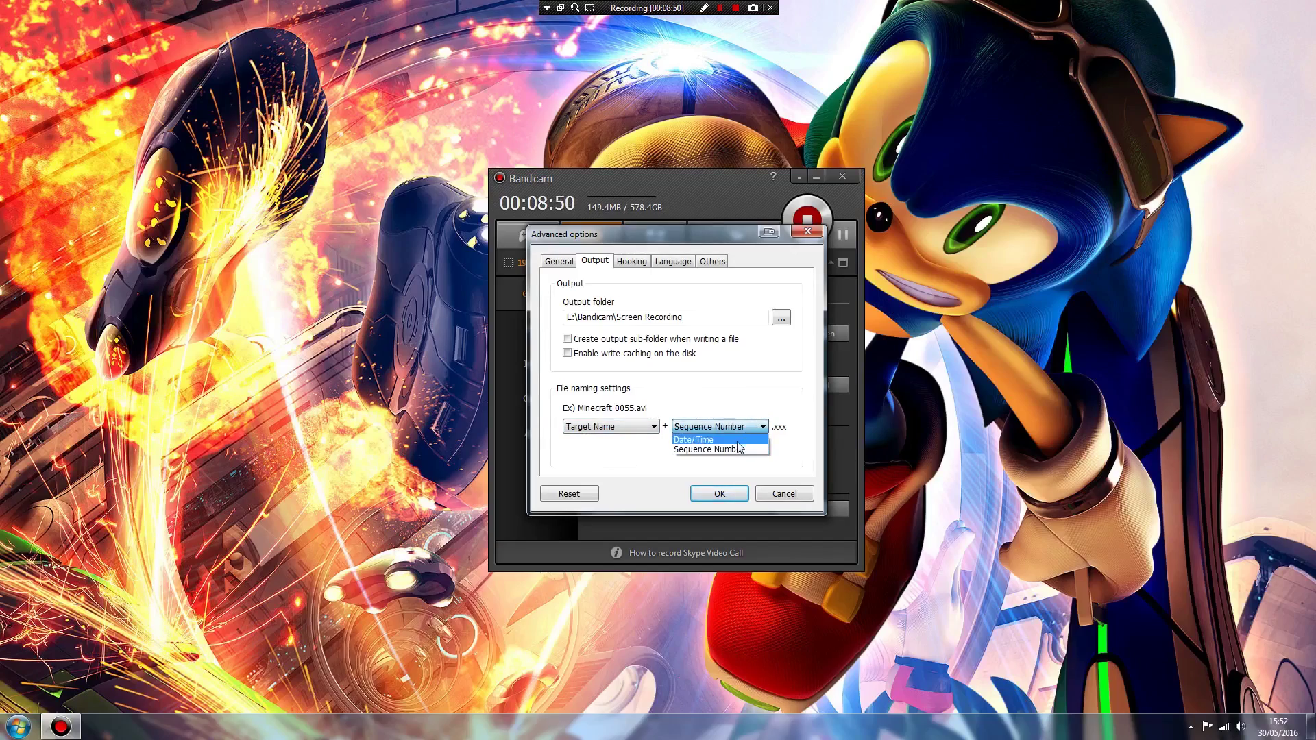
pyautogui.click(743, 439)
pyautogui.click(726, 427)
pyautogui.click(719, 450)
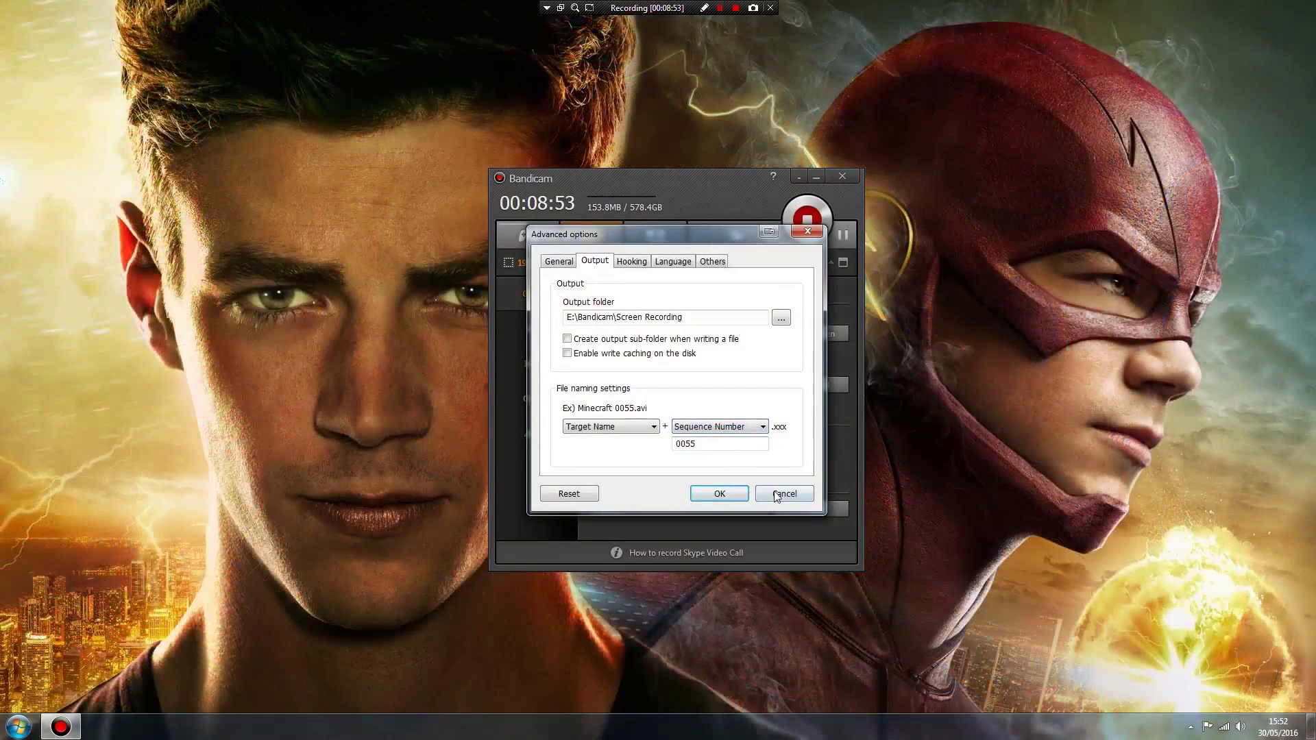
pyautogui.click(719, 493)
# Open the output folder, go up to the Bandicam folder, and examine the date-named recordings in Overwatch's Old named subfolder
pyautogui.click(722, 236)
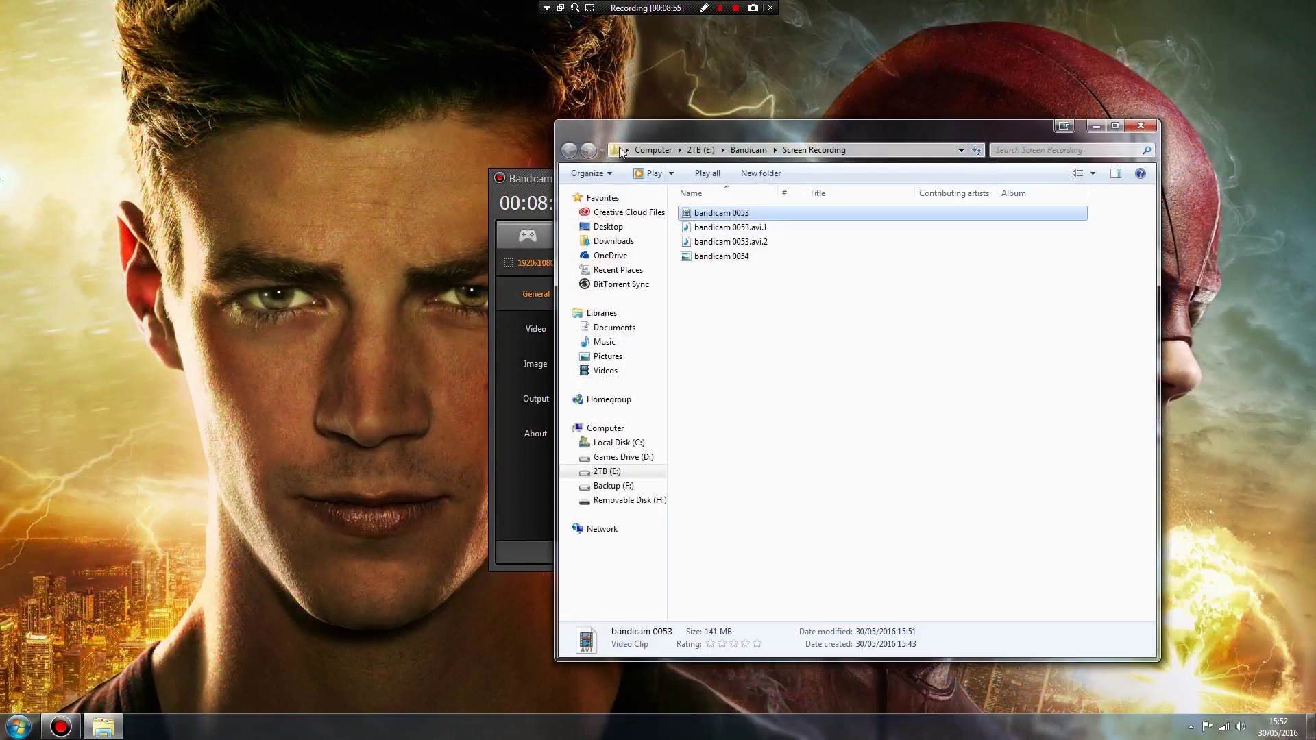
pyautogui.click(746, 150)
pyautogui.doubleClick(727, 398)
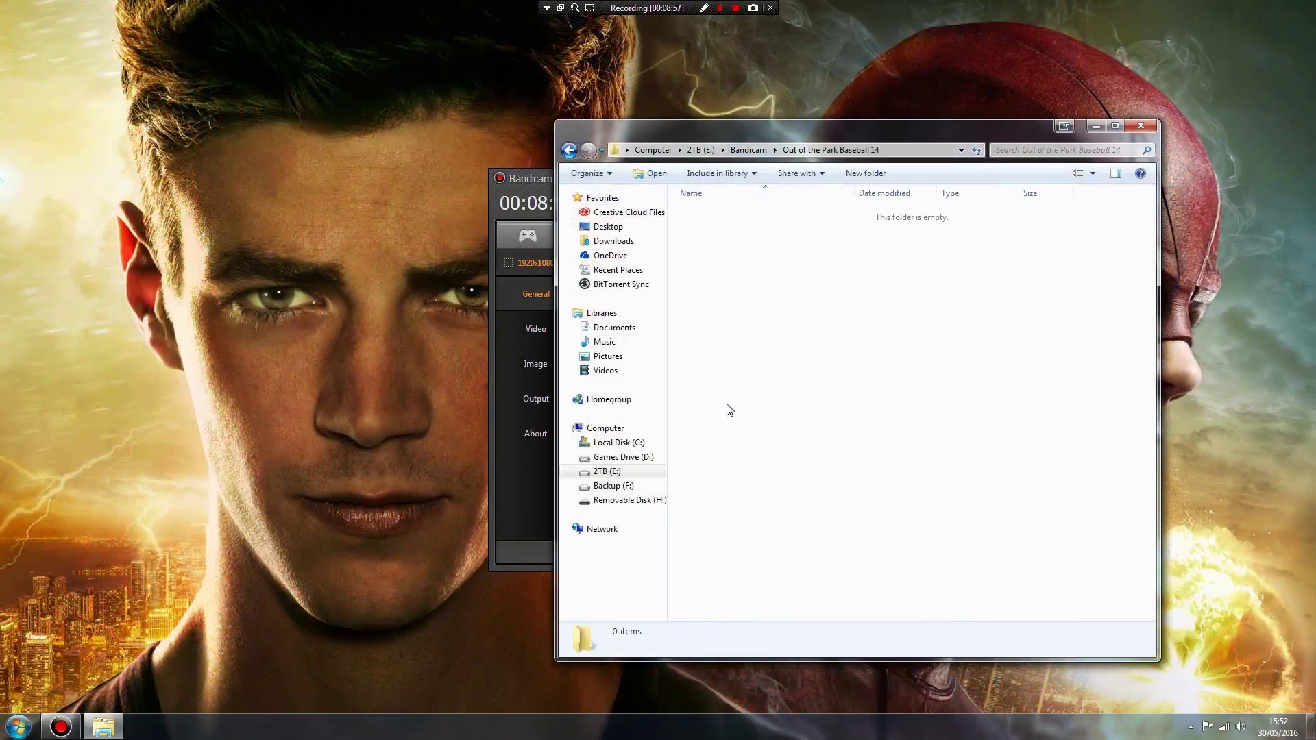
pyautogui.press('BackSpace')
pyautogui.scroll(-2, 737, 556)
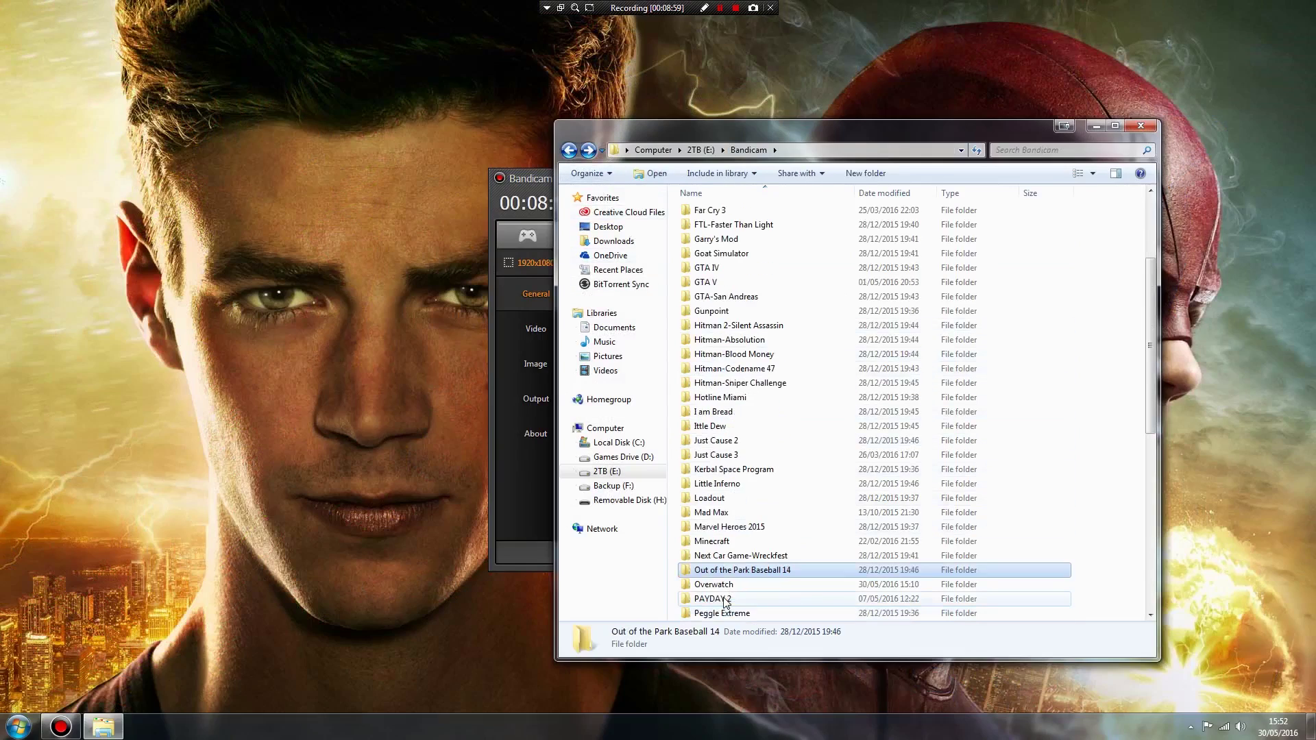
pyautogui.doubleClick(727, 590)
pyautogui.doubleClick(753, 213)
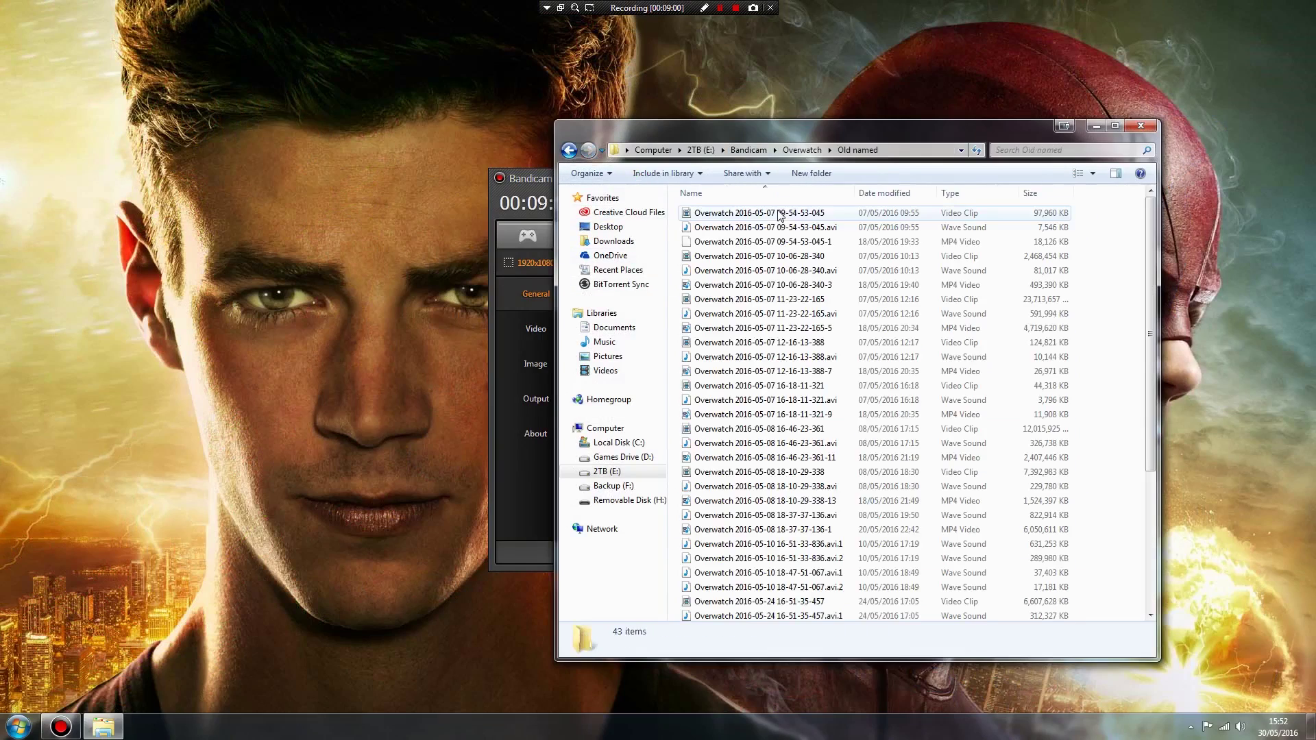
pyautogui.moveTo(1147, 286); pyautogui.dragTo(1144, 405)
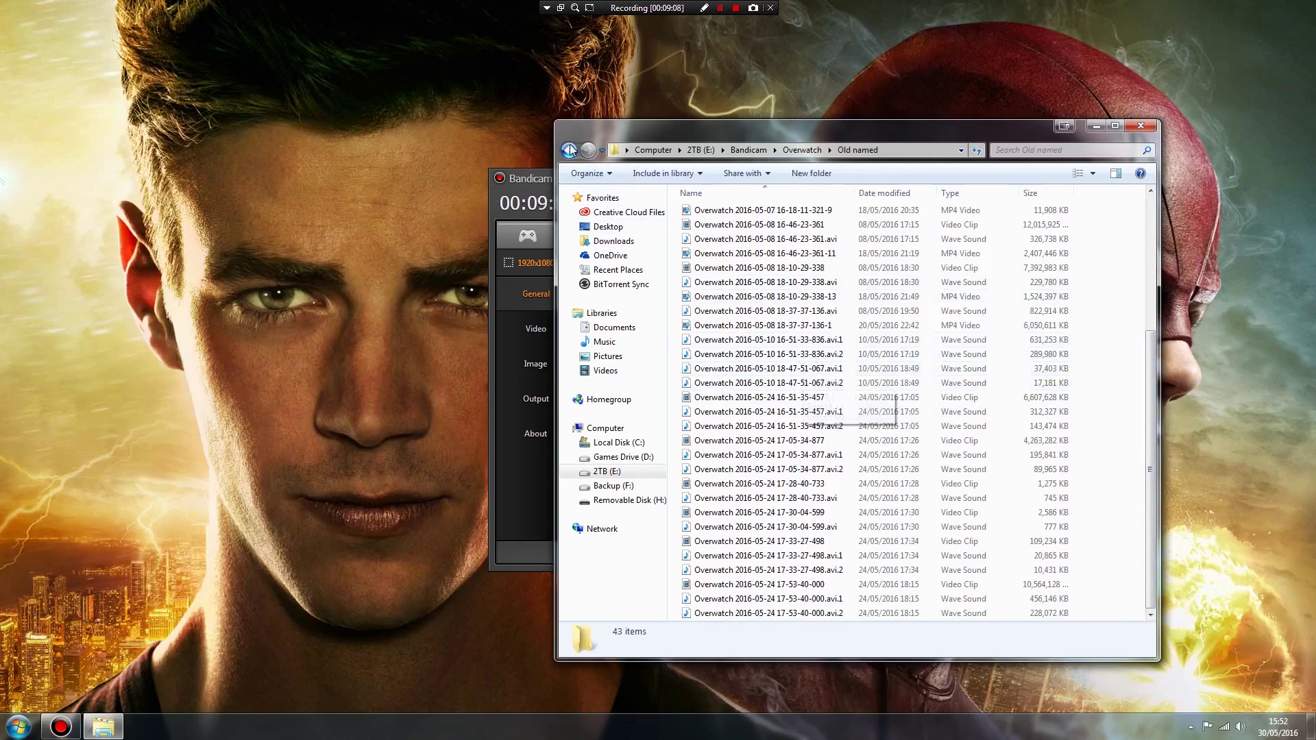
# Go back to the Overwatch folder, examine its sequence-numbered recordings, and close the folder window
pyautogui.press('BackSpace')
pyautogui.scroll(-5, 805, 357)
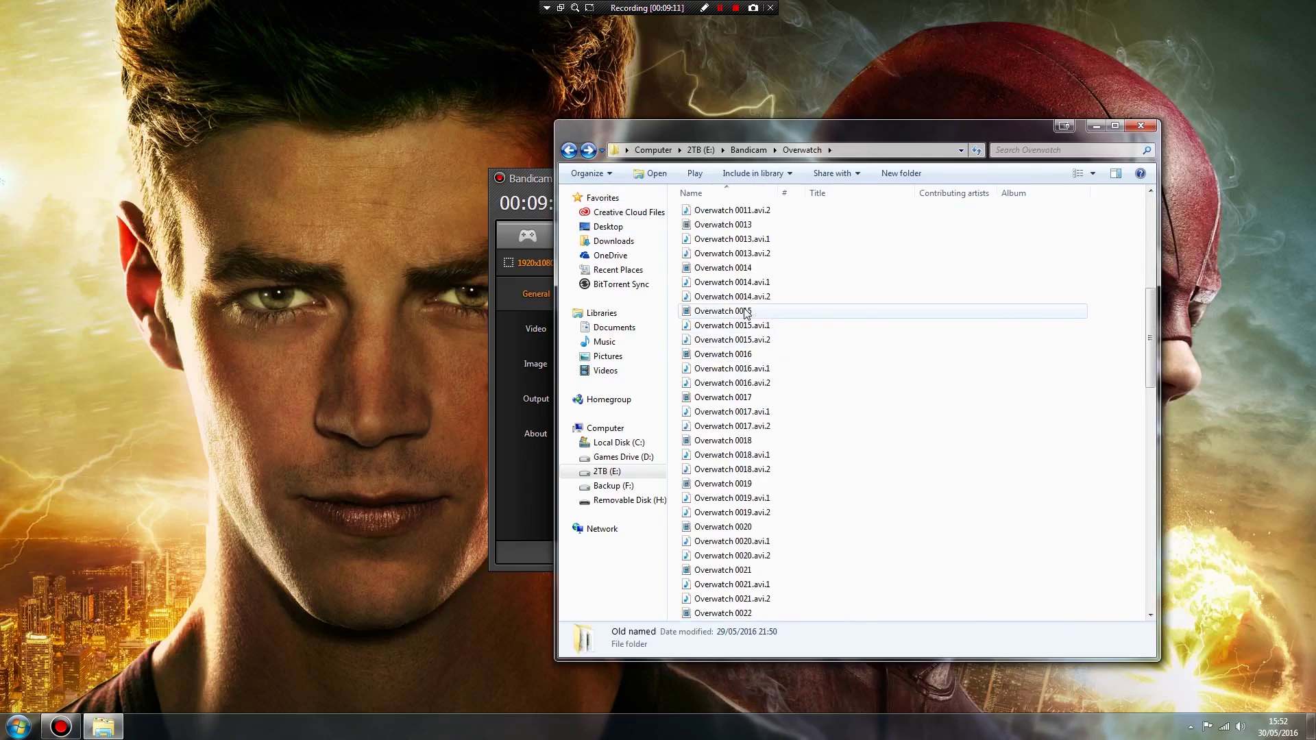
pyautogui.scroll(5, 754, 316)
pyautogui.scroll(-9, 747, 313)
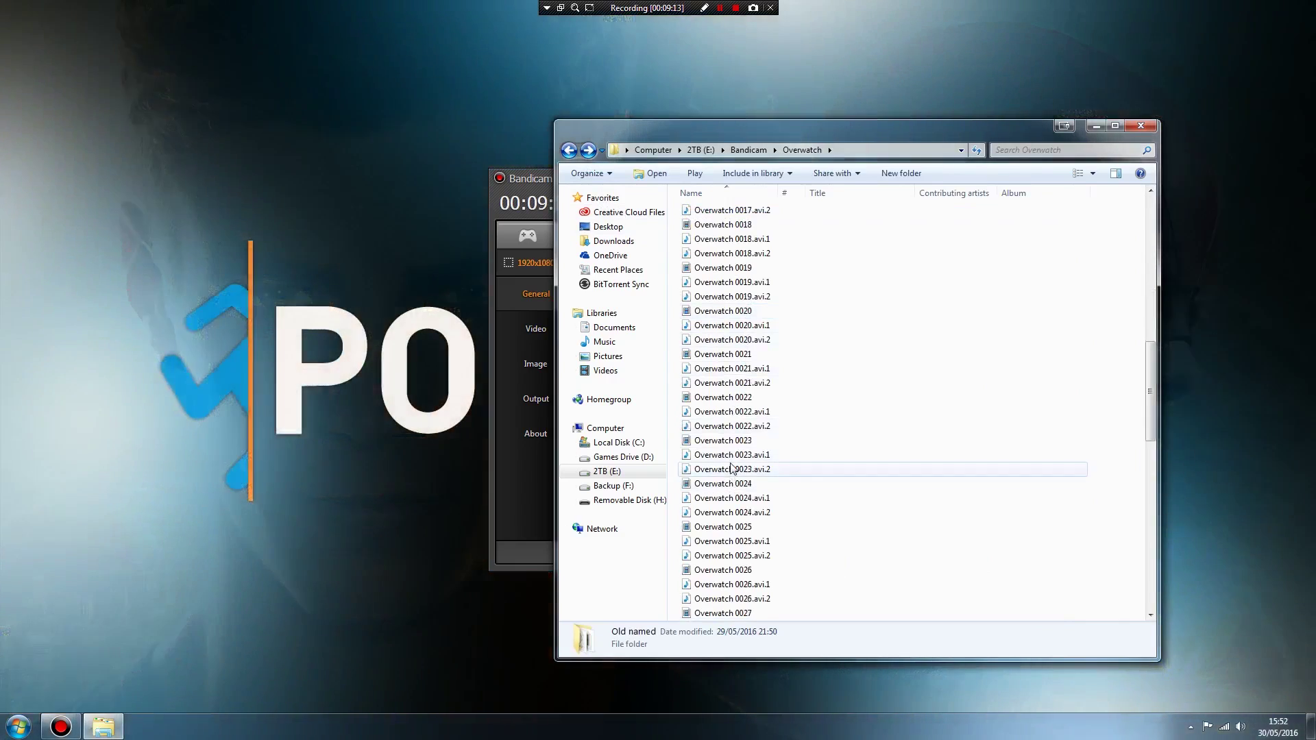
pyautogui.scroll(-20, 725, 474)
pyautogui.scroll(20, 746, 312)
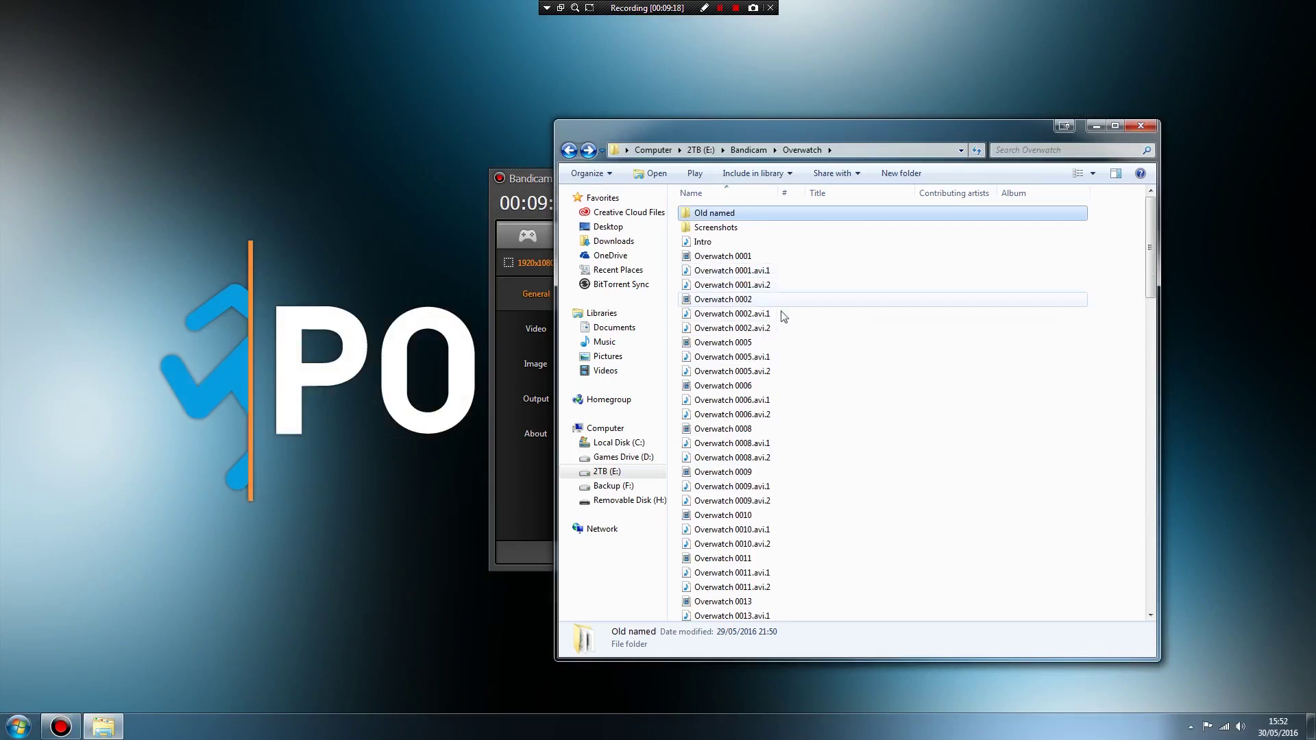
pyautogui.click(1147, 127)
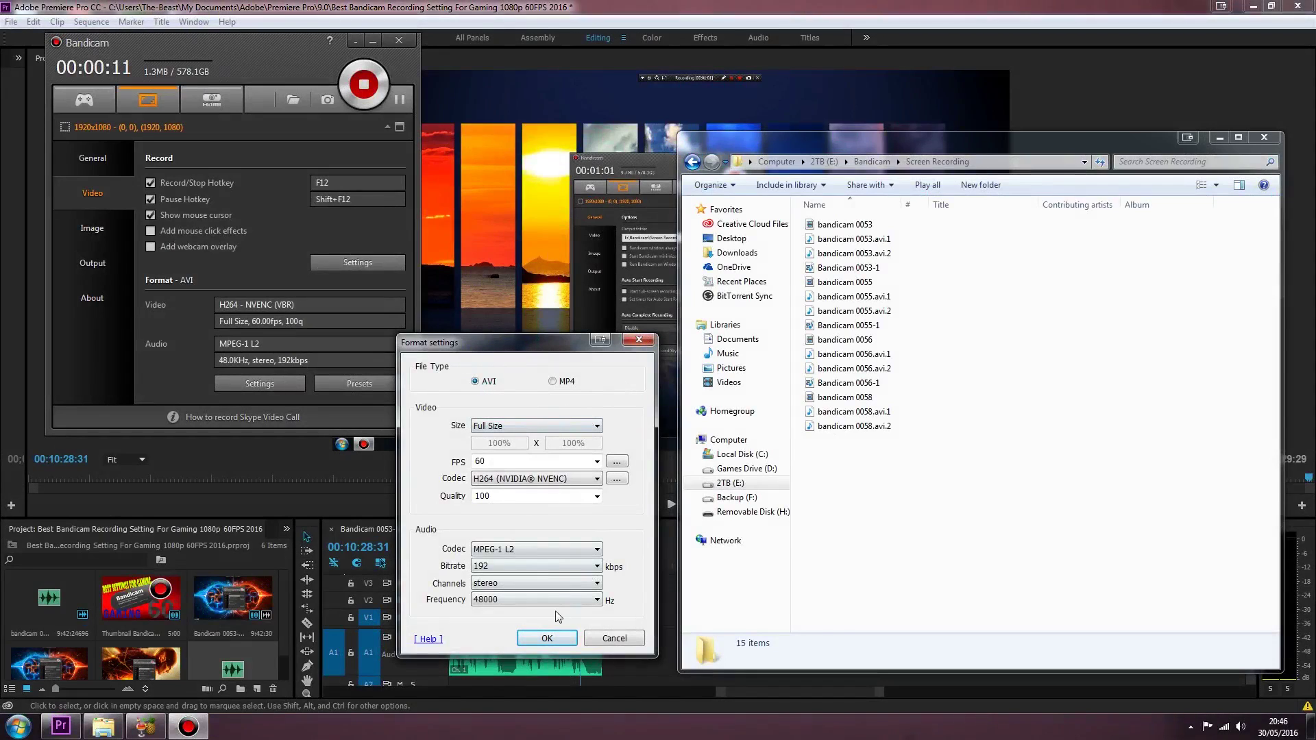
# Accept the AVI format settings and switch to Premiere Pro to view the rest of the project's clips
pyautogui.click(544, 642)
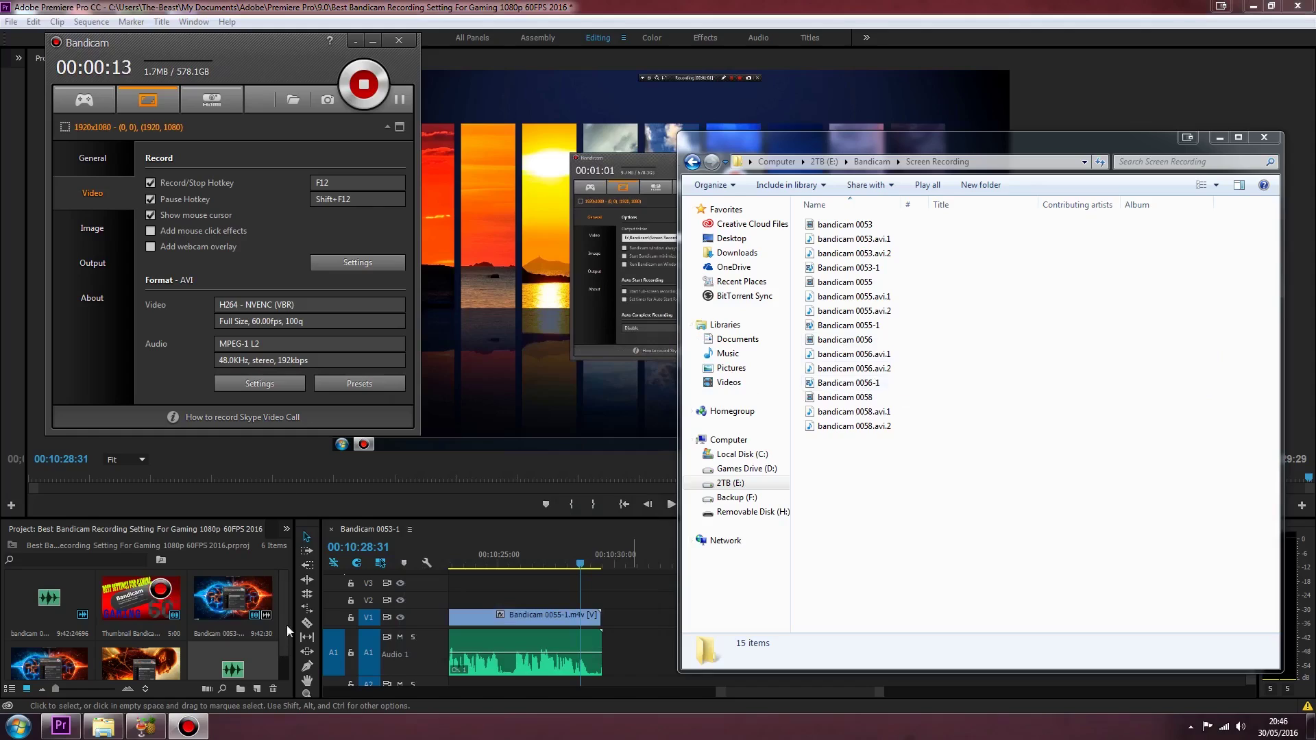
pyautogui.moveTo(283, 619); pyautogui.dragTo(274, 666)
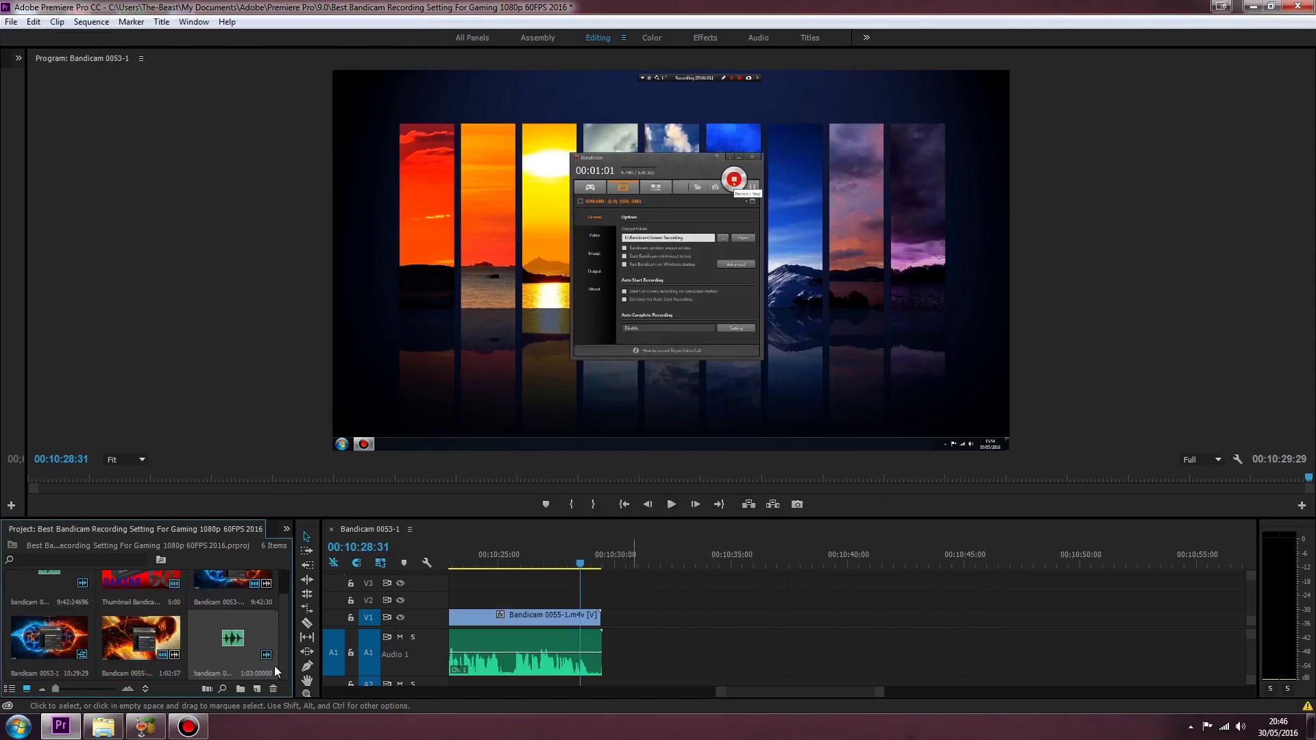
# Switch to HandBrake, examine its MP4 video settings and frame rate choices, and close it
pyautogui.click(150, 736)
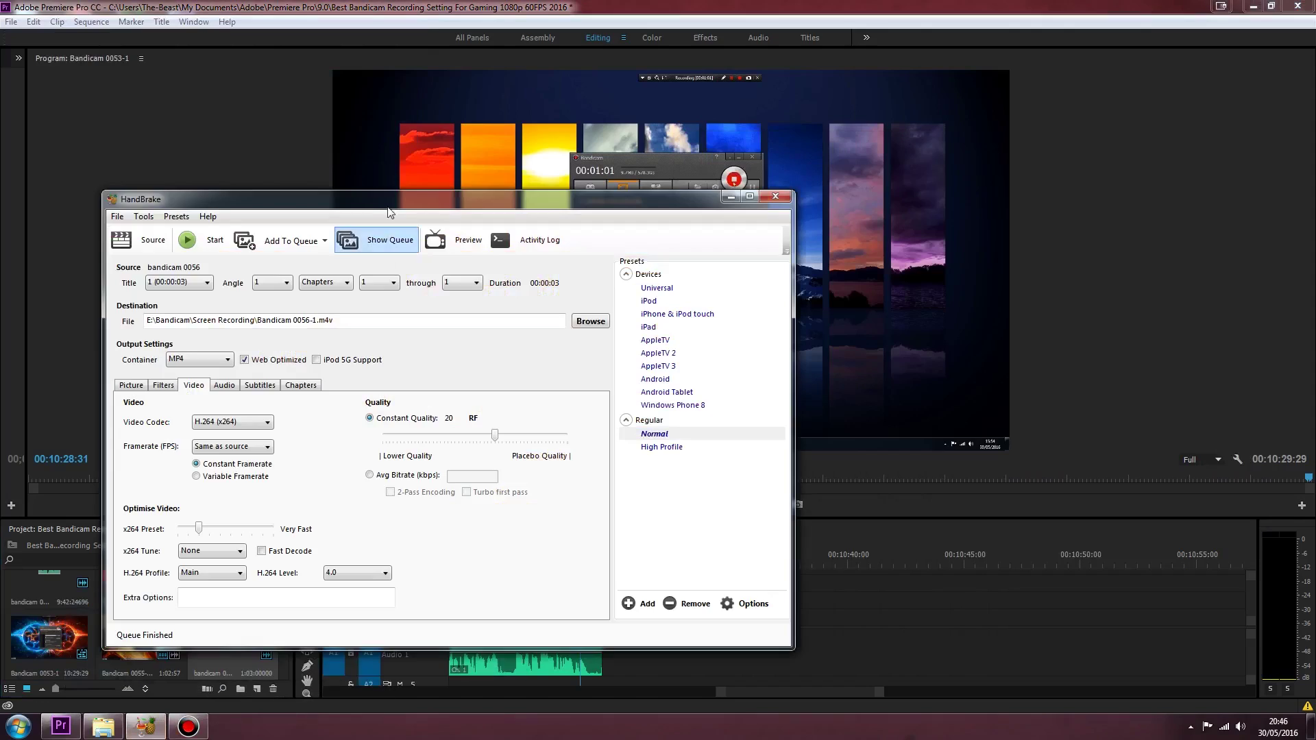
pyautogui.moveTo(218, 201); pyautogui.dragTo(404, 112)
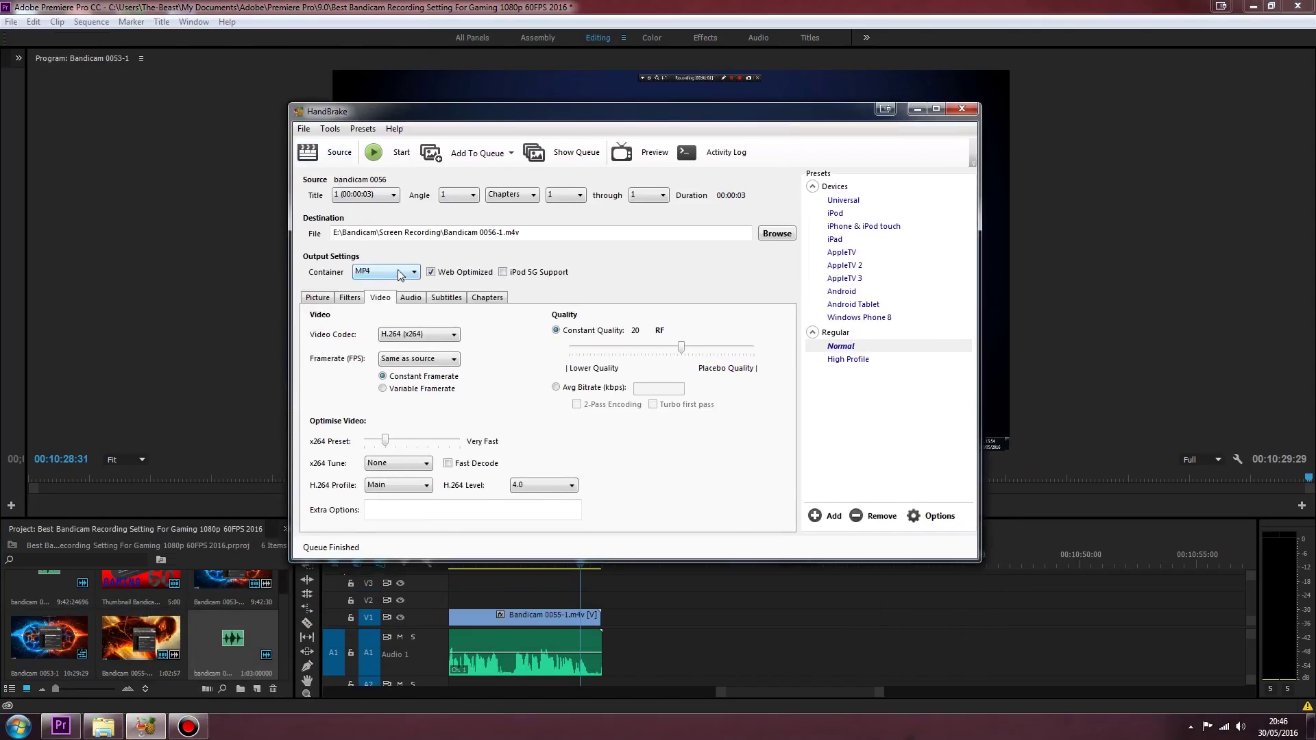
pyautogui.click(407, 361)
pyautogui.click(418, 368)
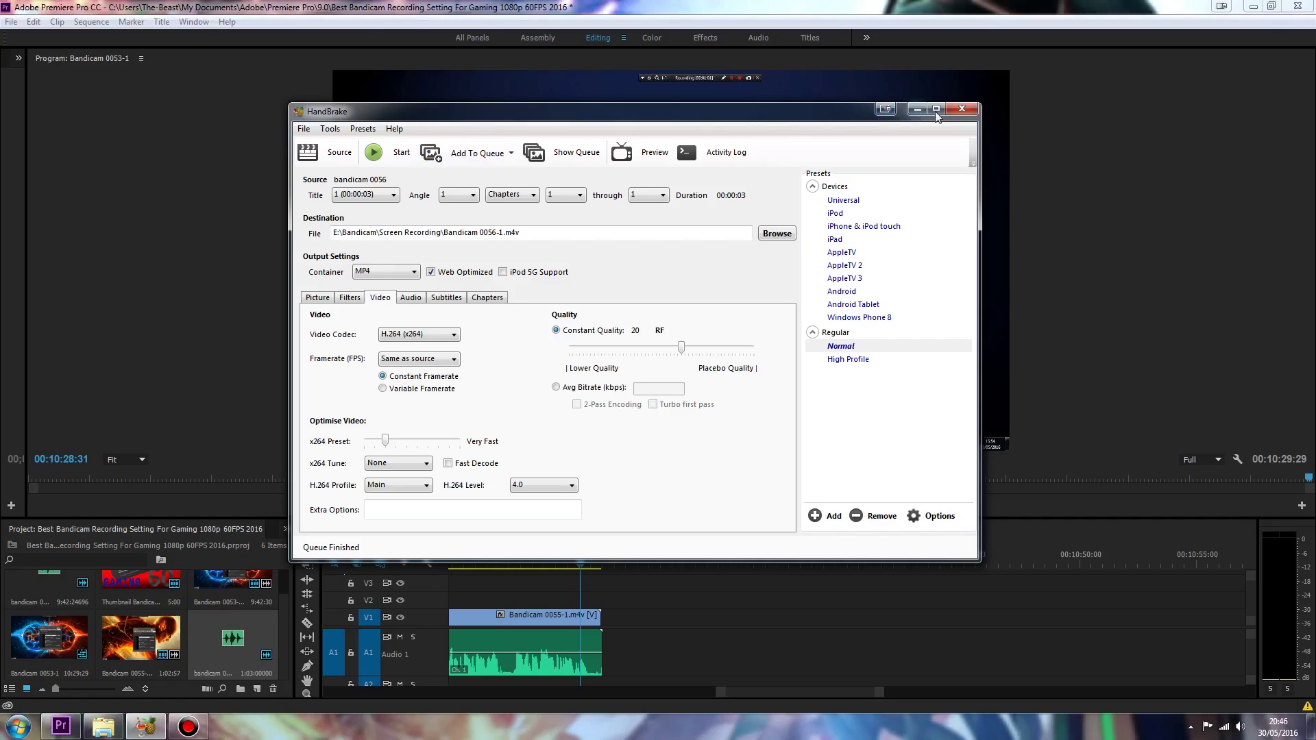
pyautogui.click(962, 109)
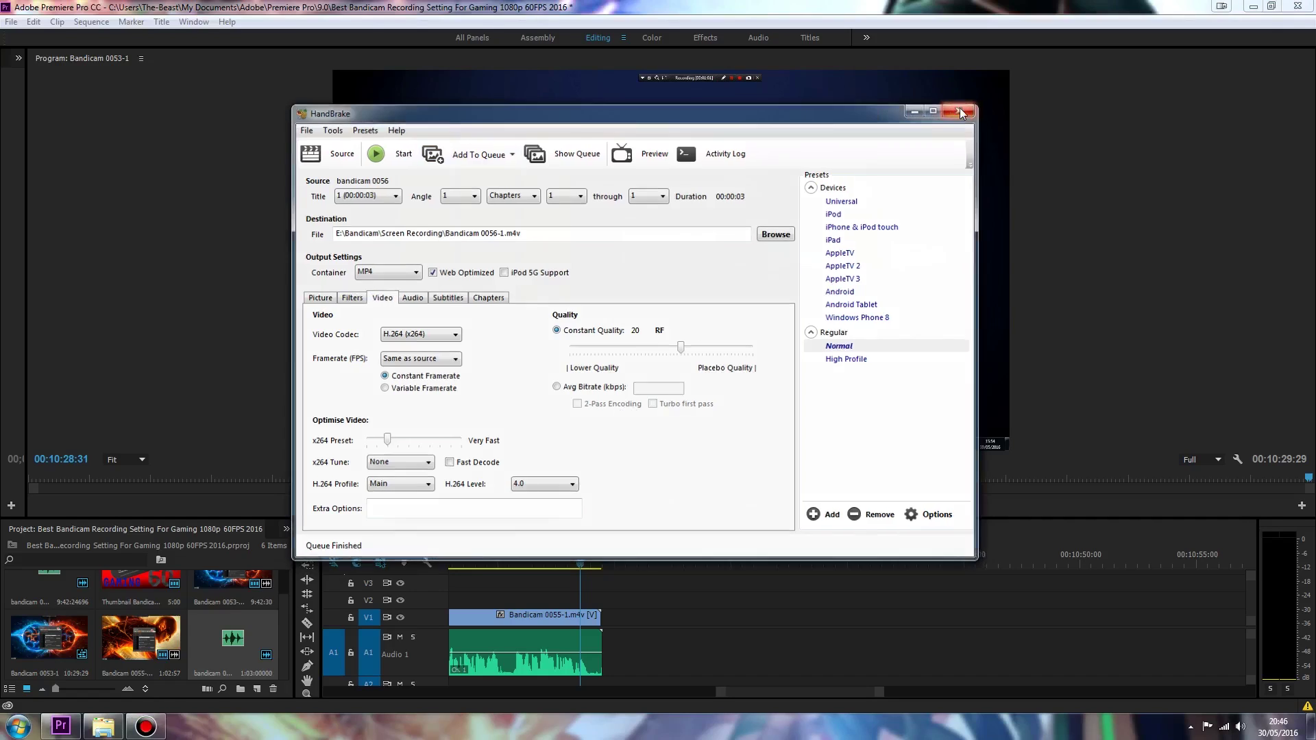
pyautogui.click(155, 732)
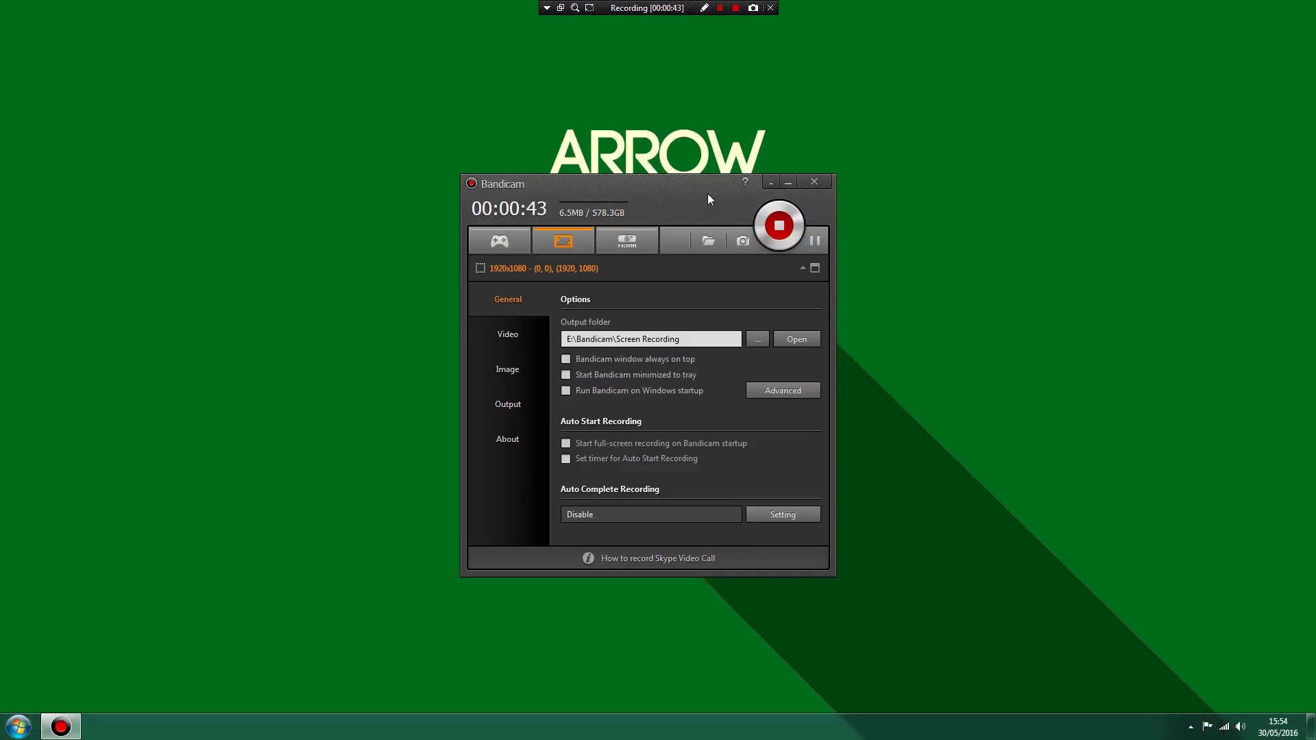
pyautogui.moveTo(701, 198); pyautogui.dragTo(713, 213)
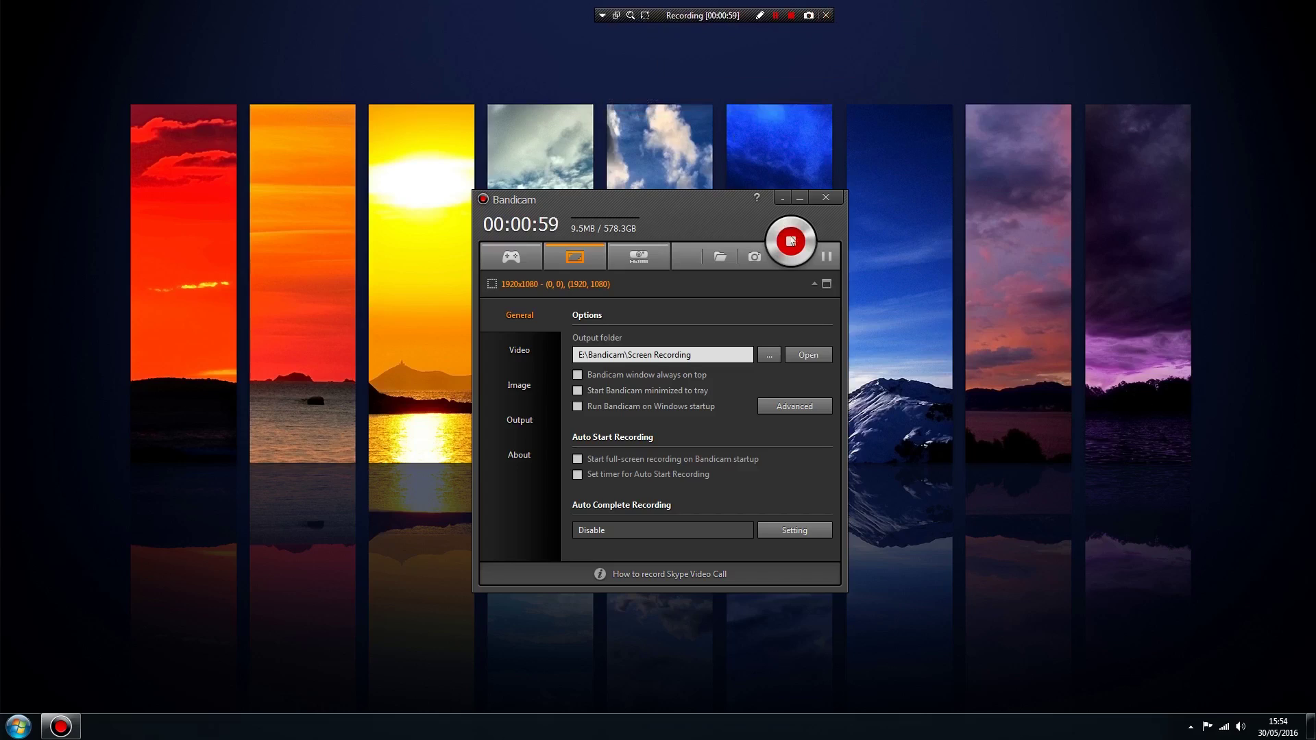
pyautogui.moveTo(703, 222); pyautogui.dragTo(693, 193)
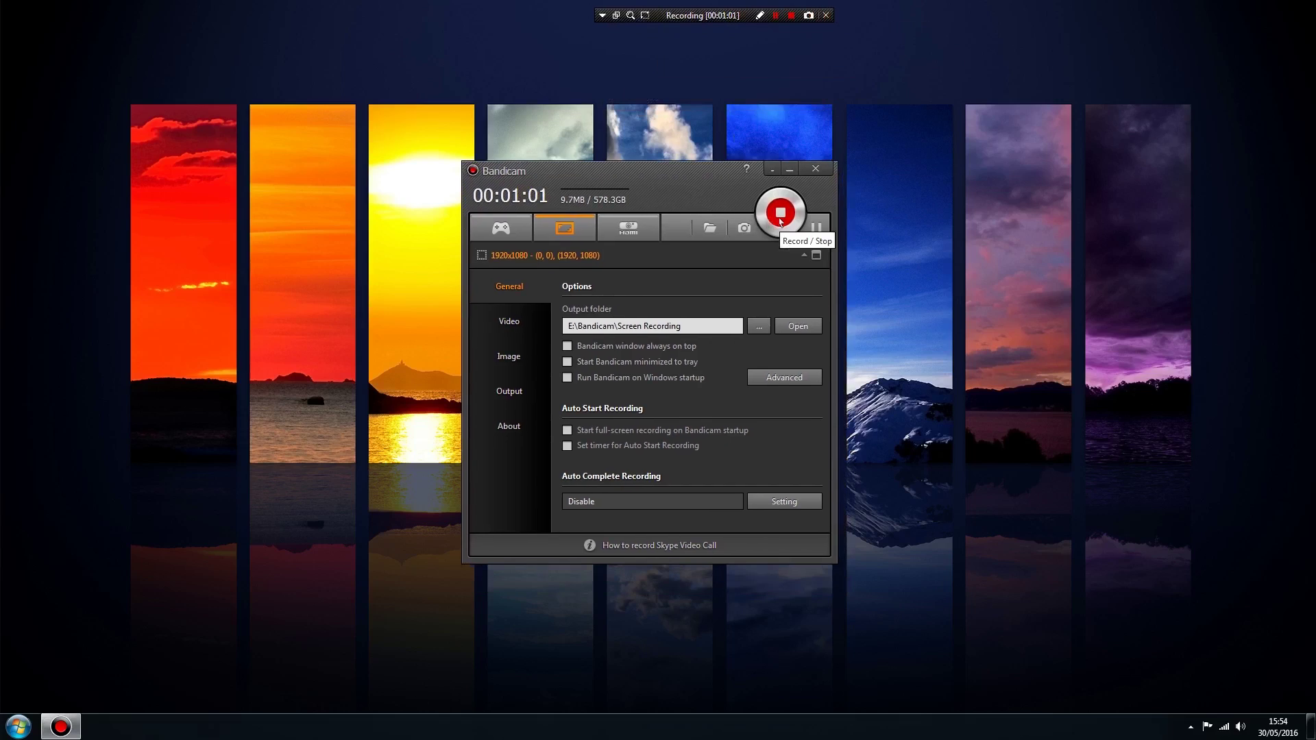